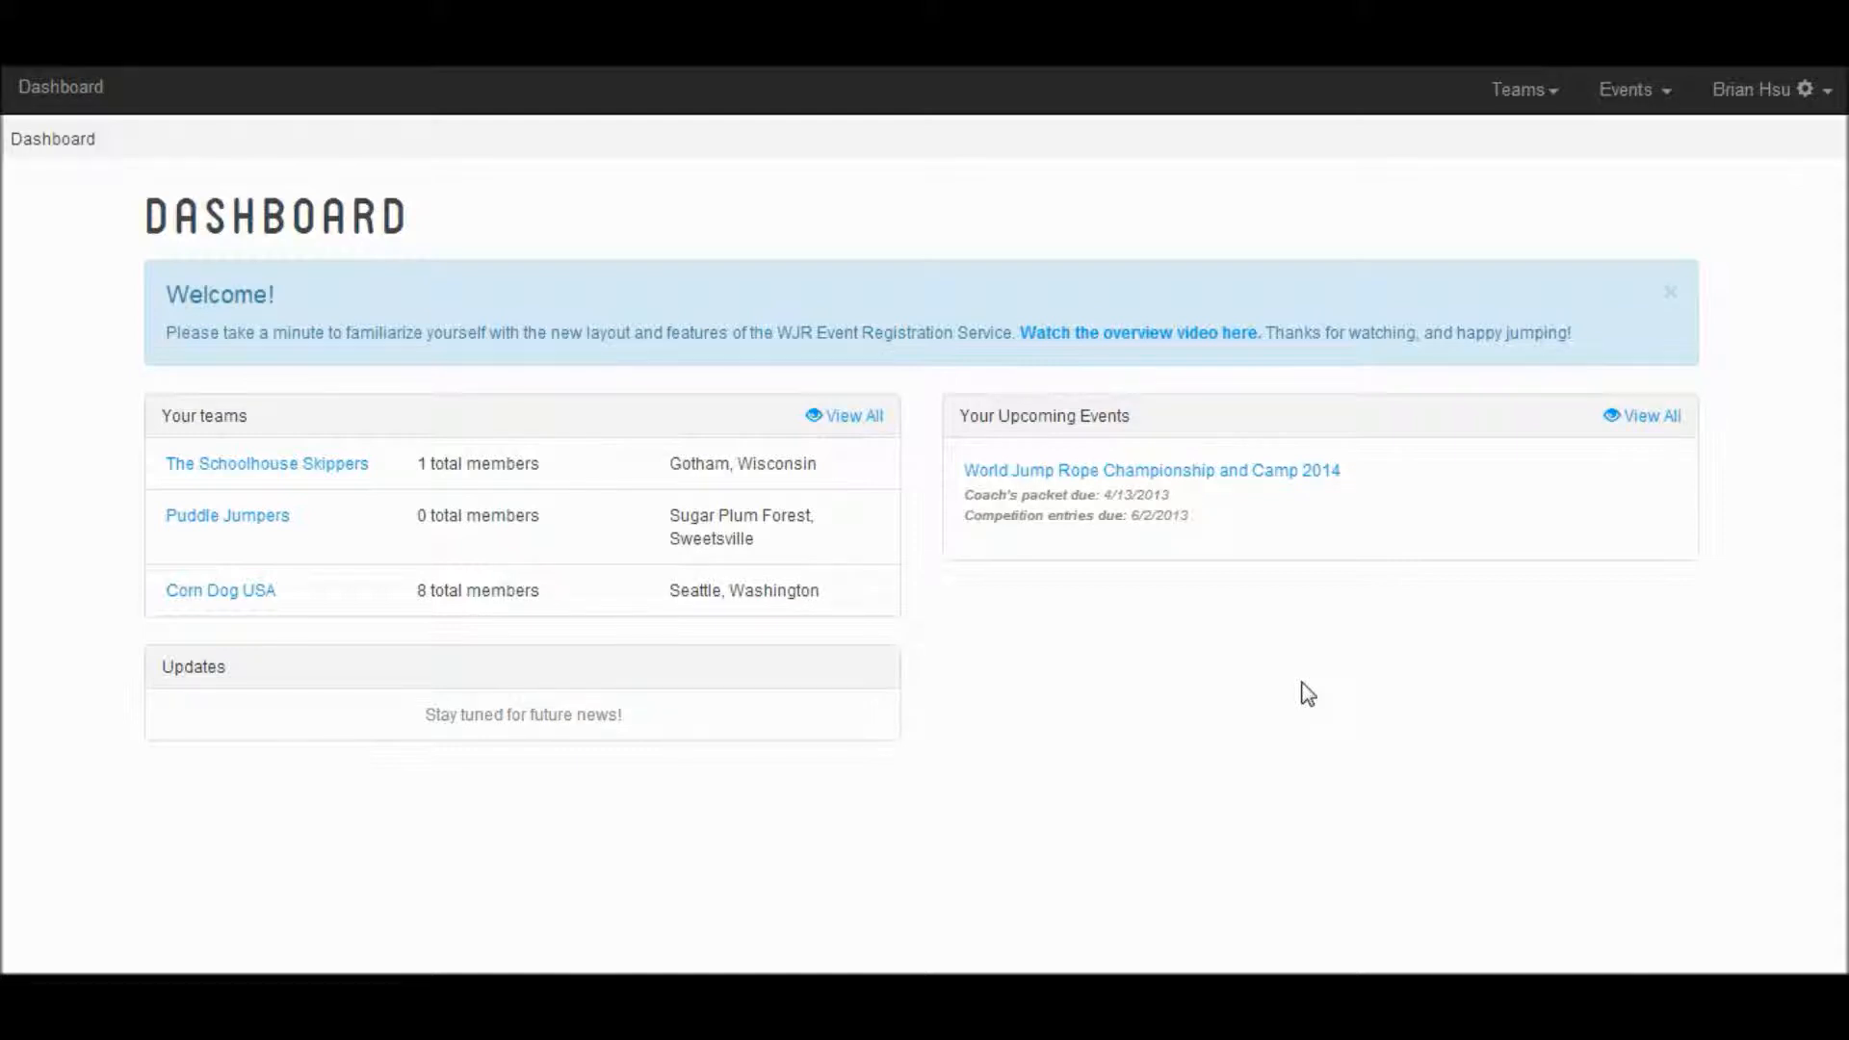
Open the World Jump Rope Championship and Camp 2014 event and go to its Single Rope Team All Around entries
{"action": "left_click", "coordinate": [1067, 489]}
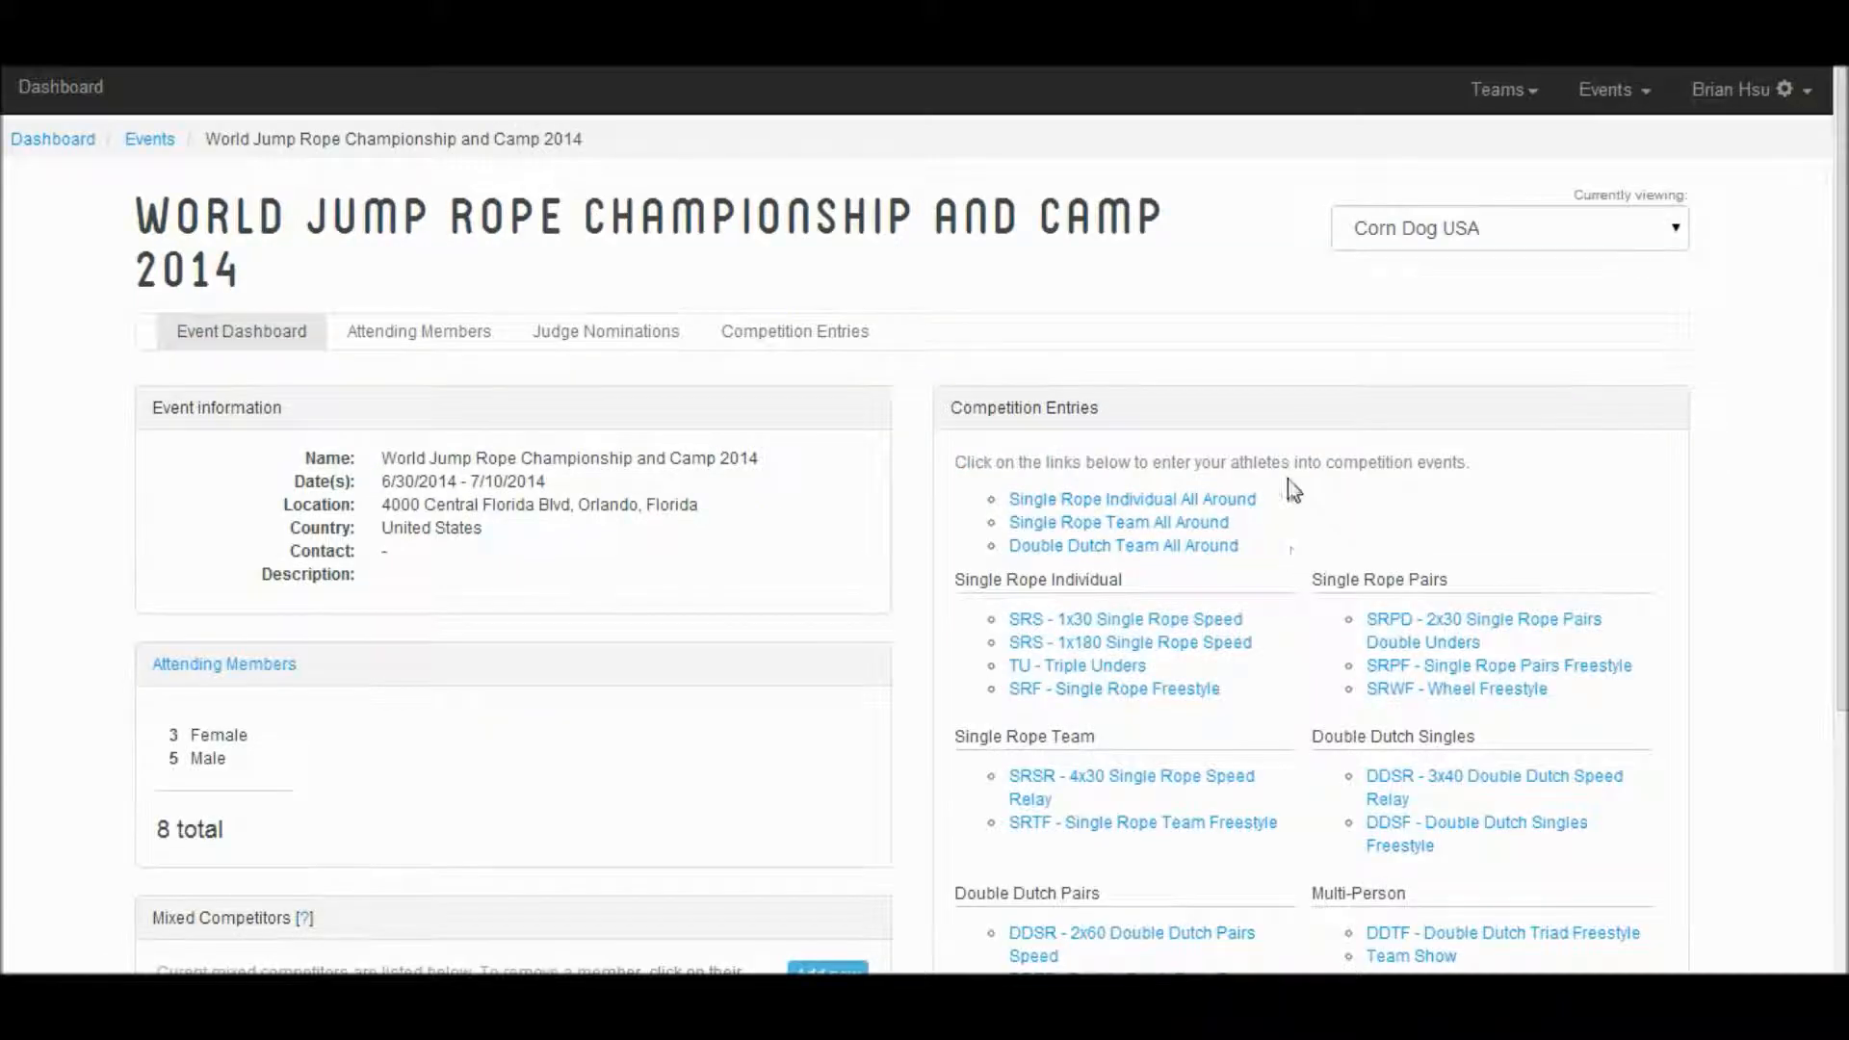
{"action": "scroll", "coordinate": [1287, 478], "scroll_direction": "down", "scroll_amount": 3}
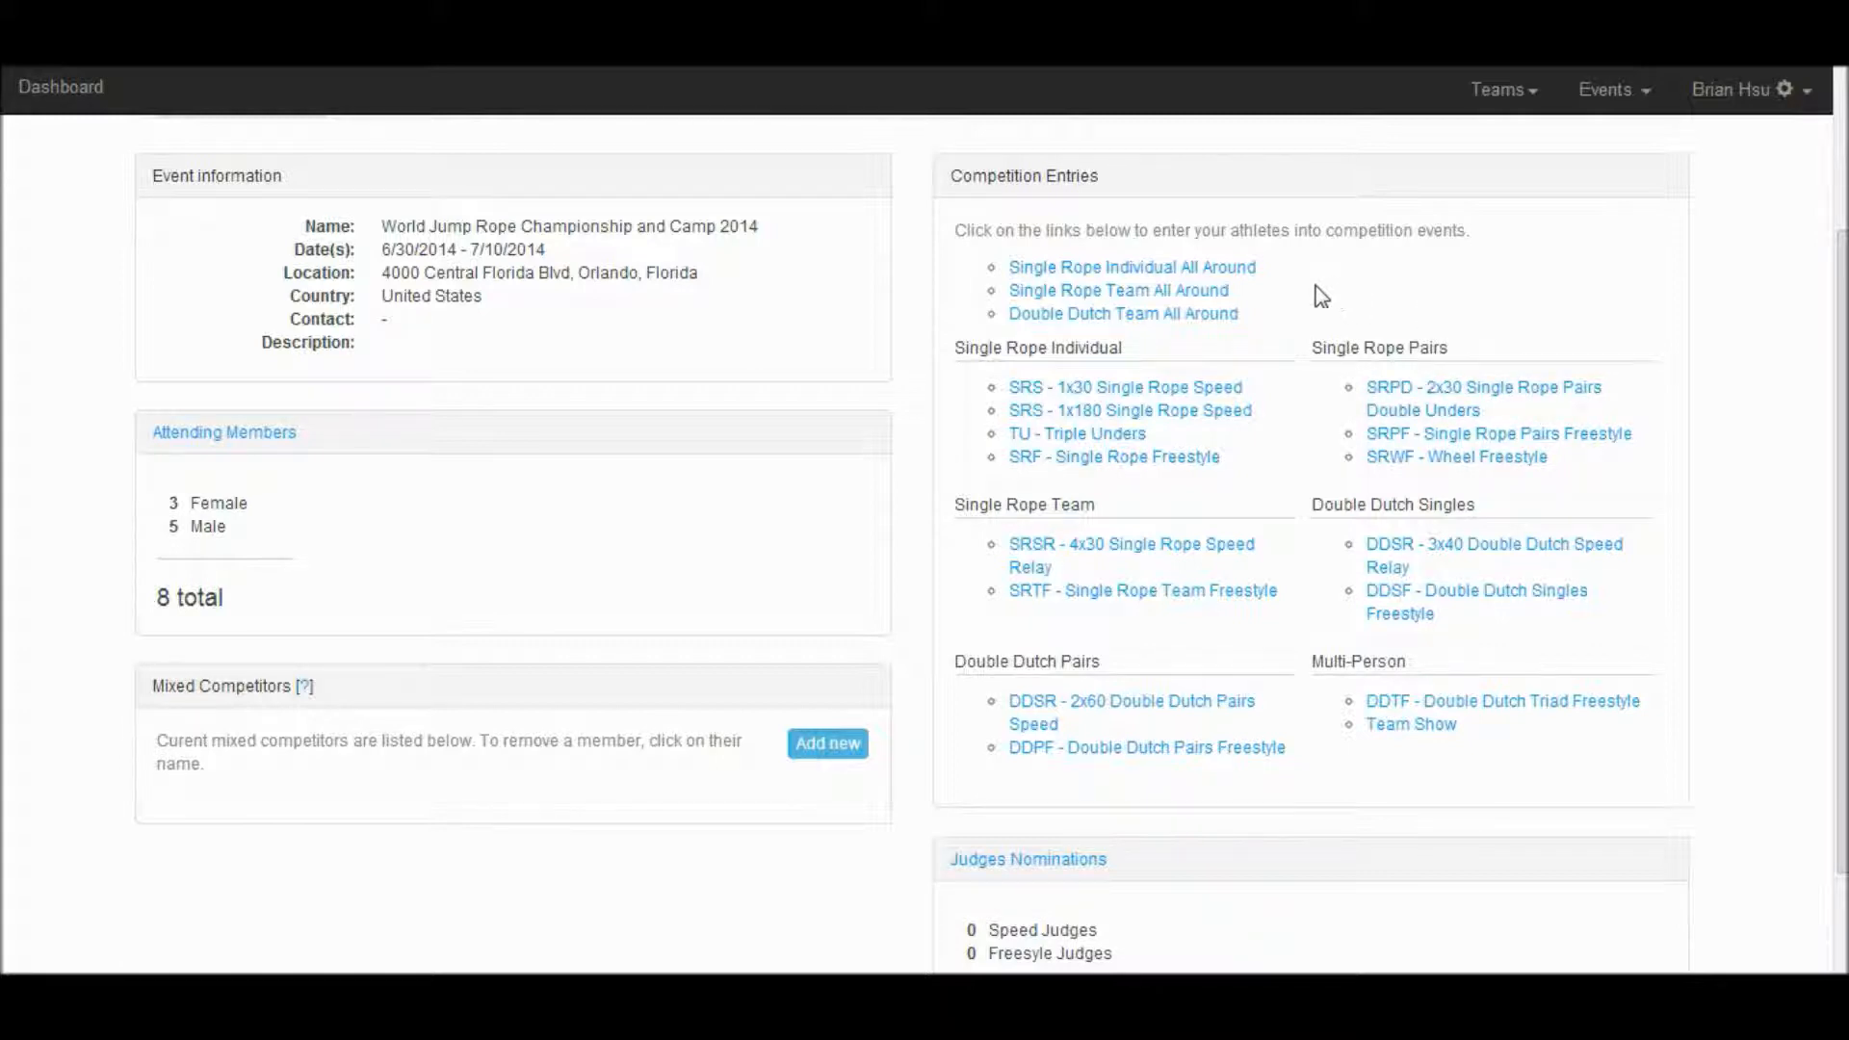
{"action": "left_click_drag", "start_coordinate": [1243, 316], "coordinate": [1002, 277]}
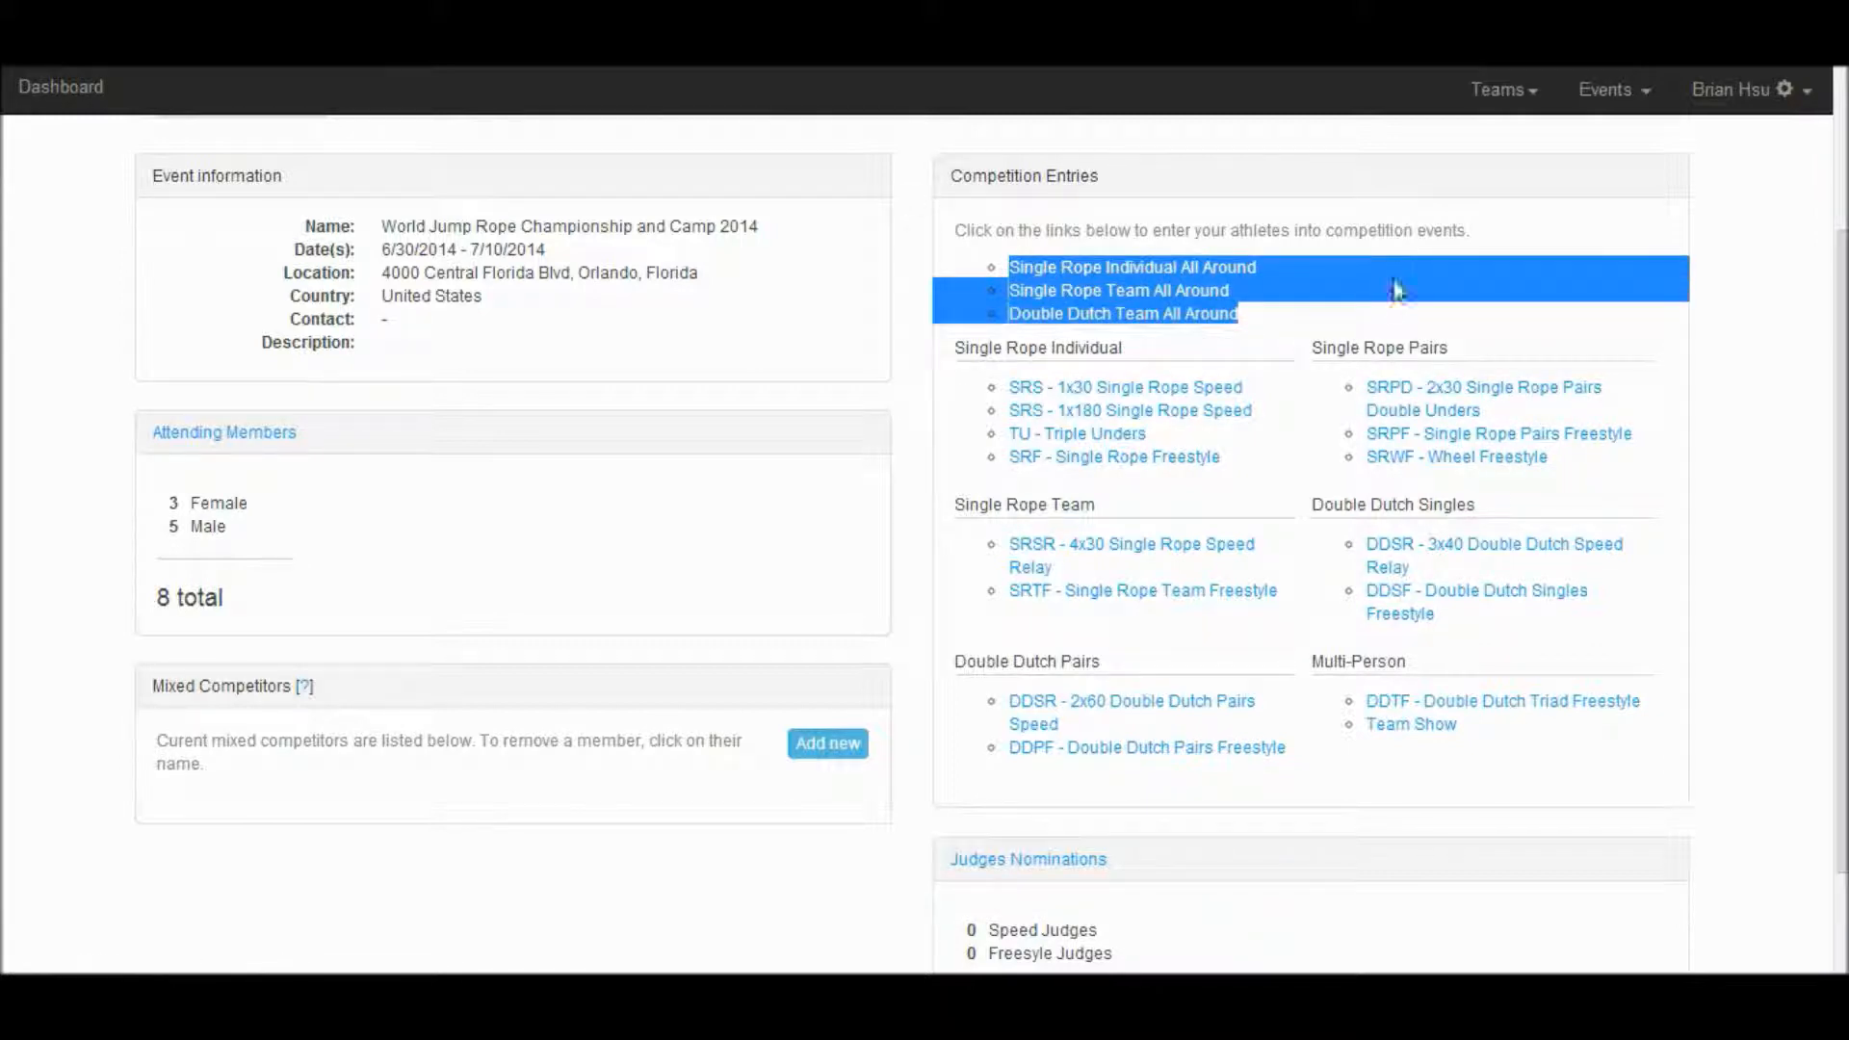
{"action": "left_click", "coordinate": [1297, 310]}
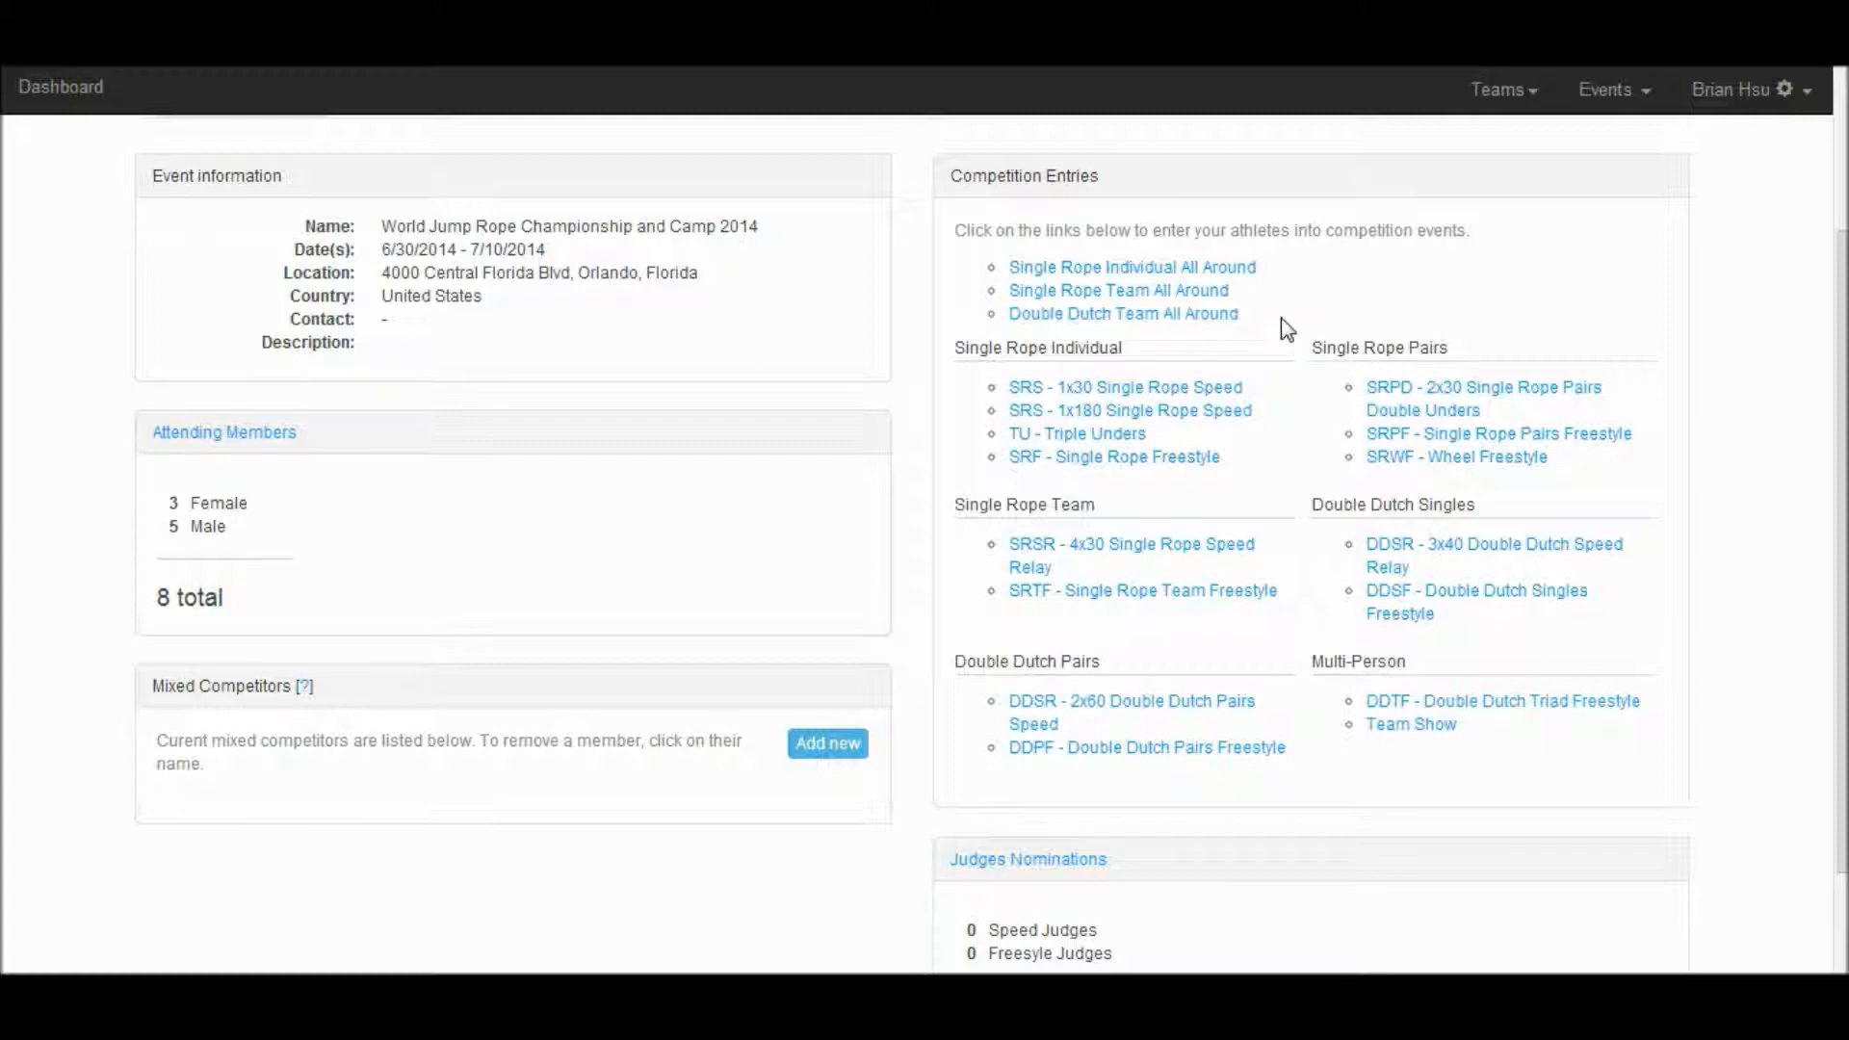
{"action": "left_click", "coordinate": [1193, 304]}
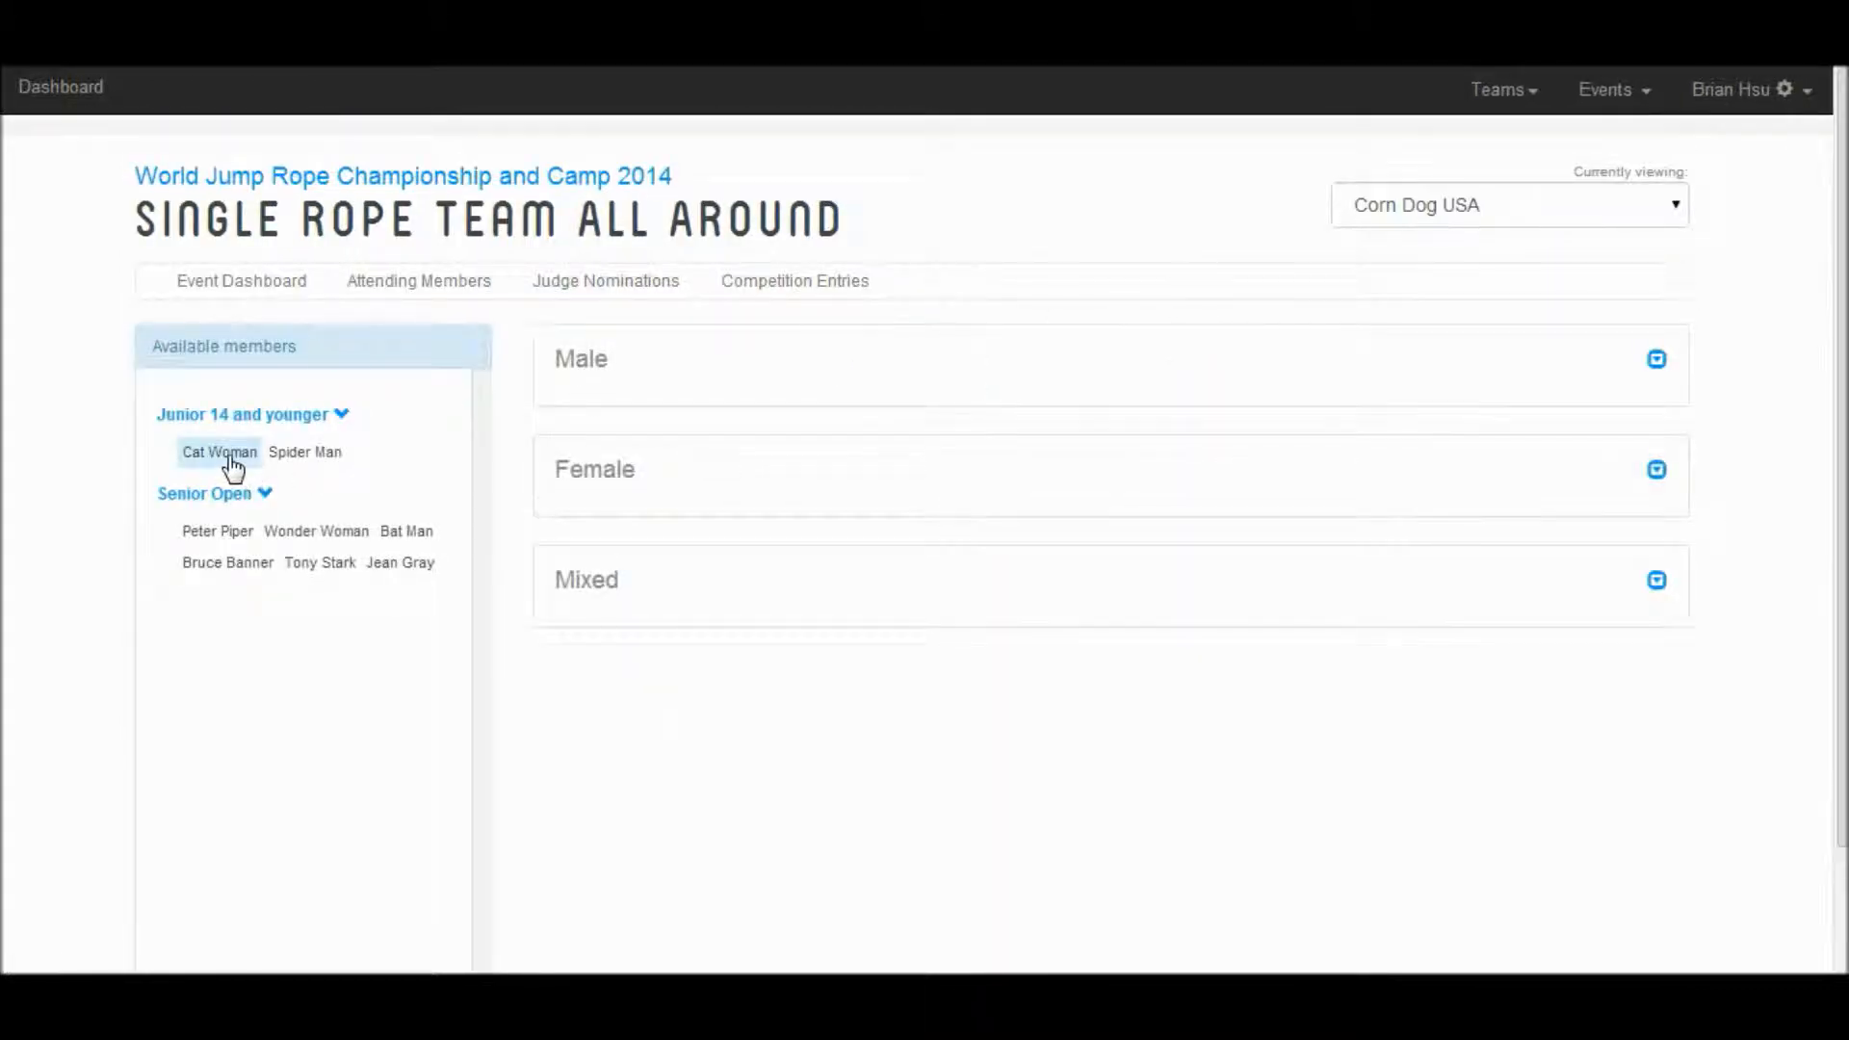
Start a new all around entry with the first four listed Senior Open members and the last one as competitors
{"action": "left_click", "coordinate": [222, 533]}
{"action": "left_click", "coordinate": [231, 537]}
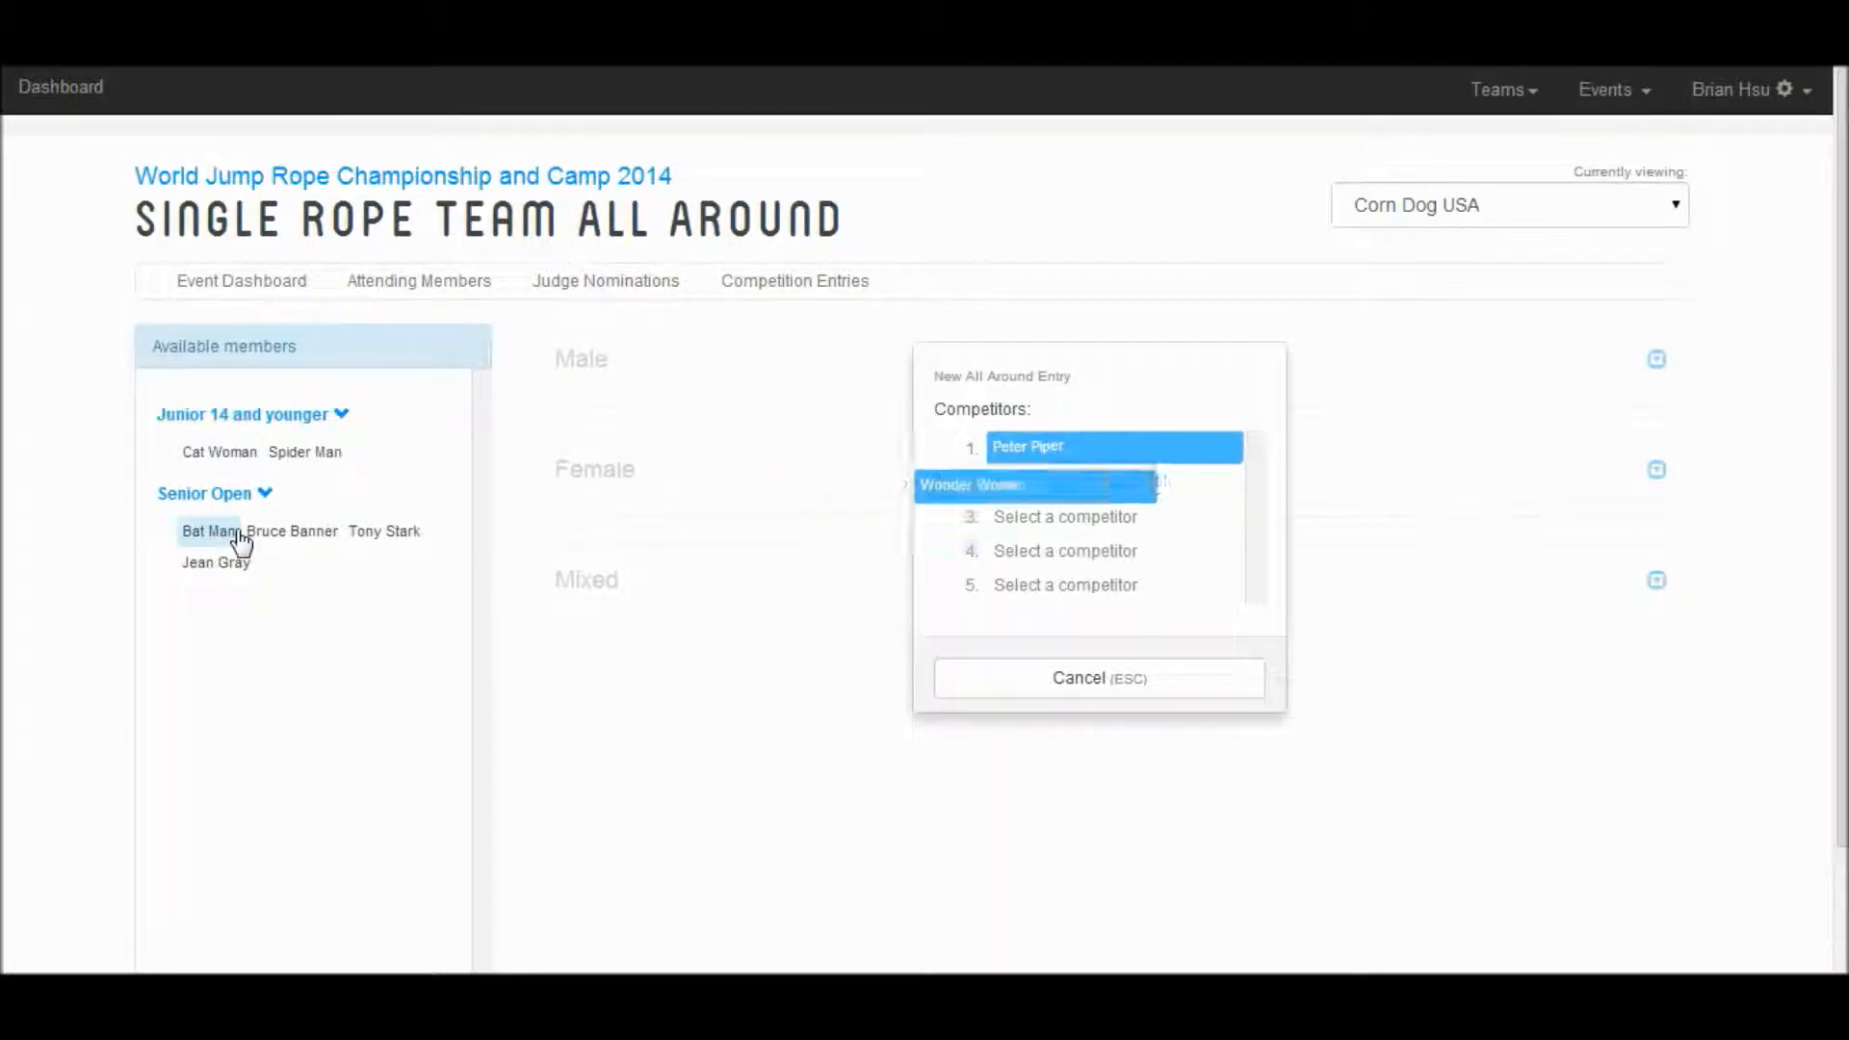
{"action": "left_click", "coordinate": [238, 538]}
{"action": "left_click", "coordinate": [216, 533]}
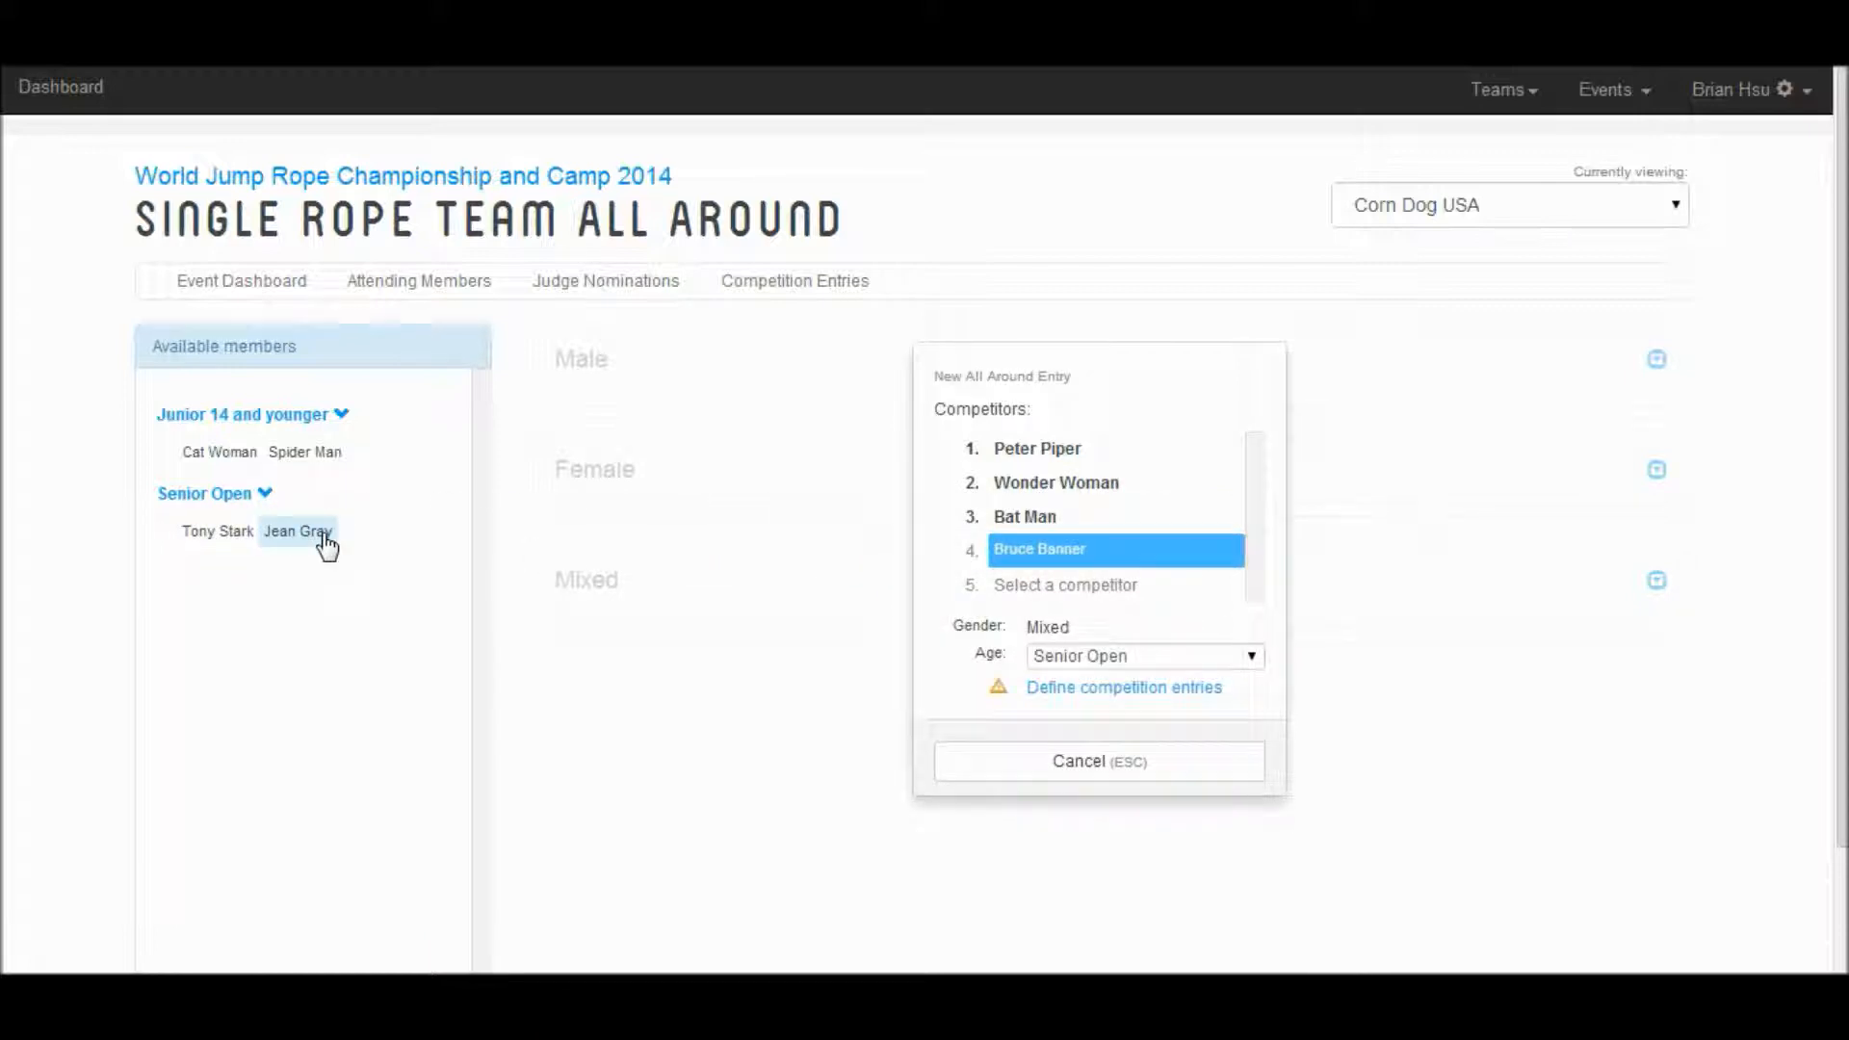
{"action": "left_click", "coordinate": [300, 535]}
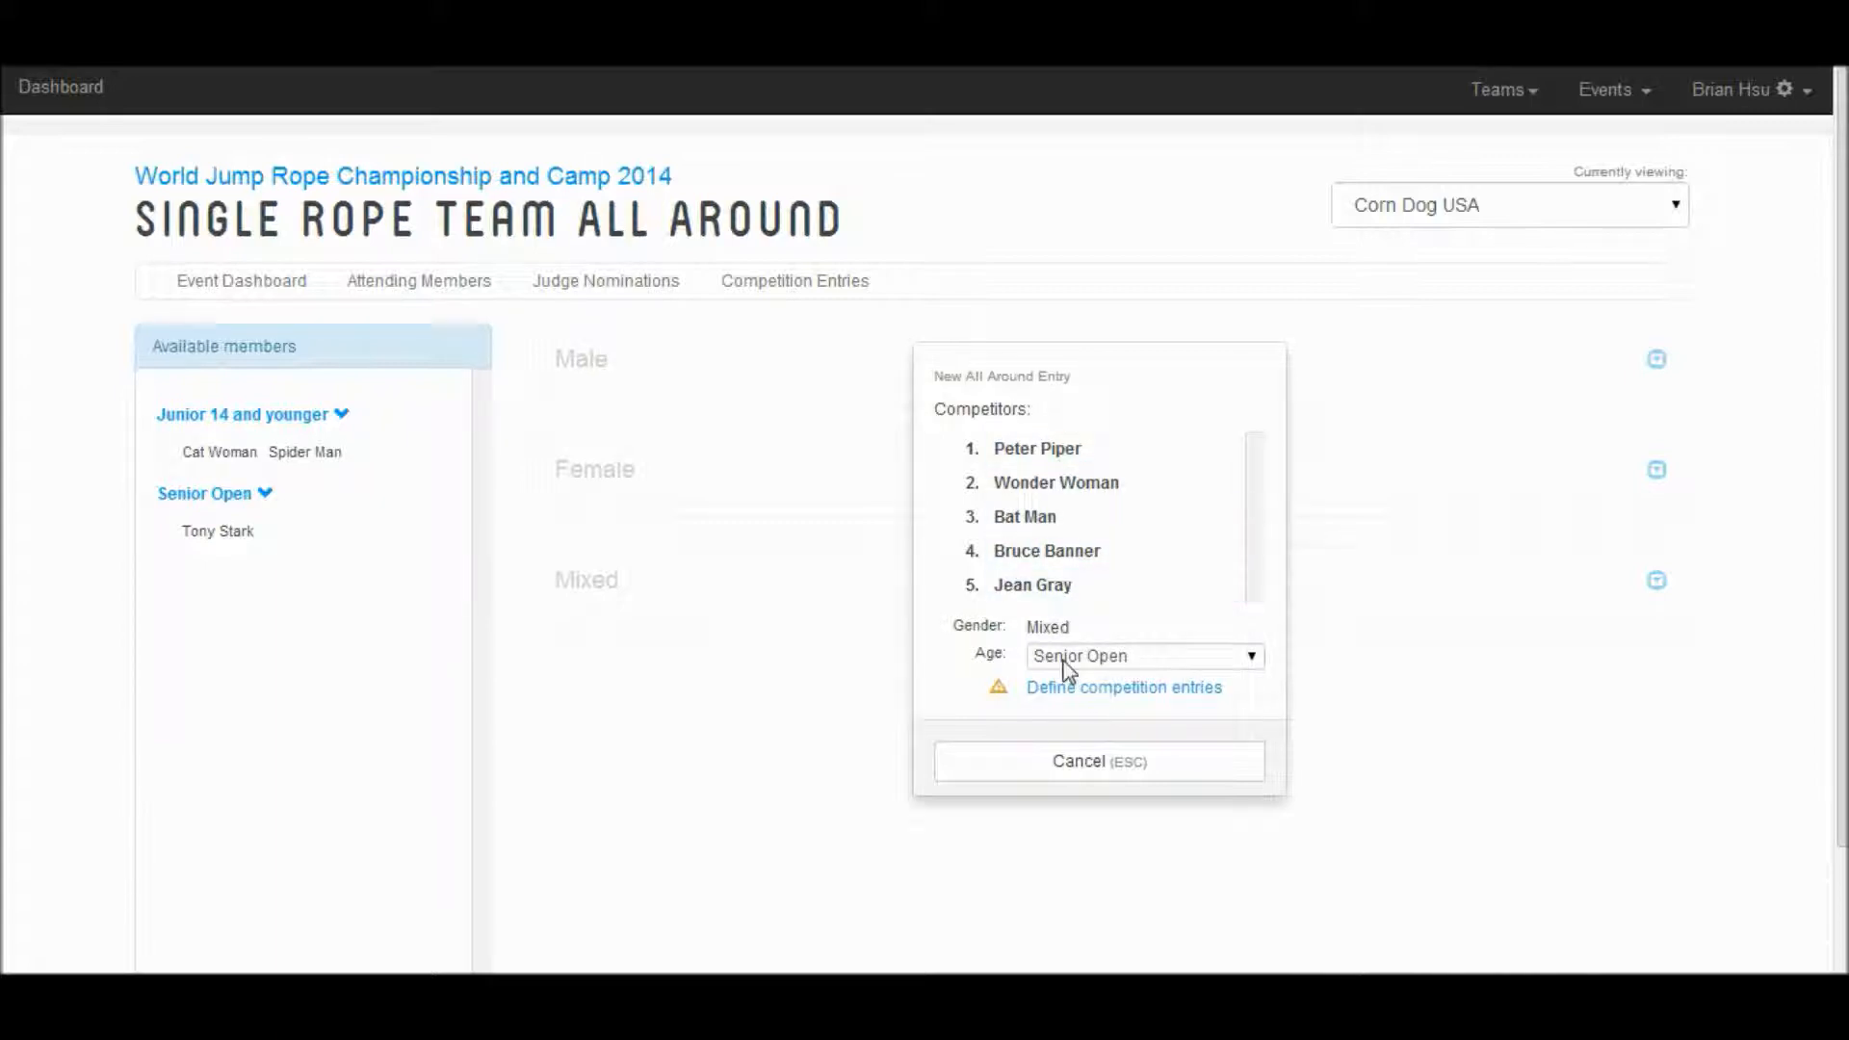
Define the competition entries, assigning the first two competitors to SRPD Pairs Double Unders and the first four to SRSR Speed Relay
{"action": "left_click", "coordinate": [1070, 689]}
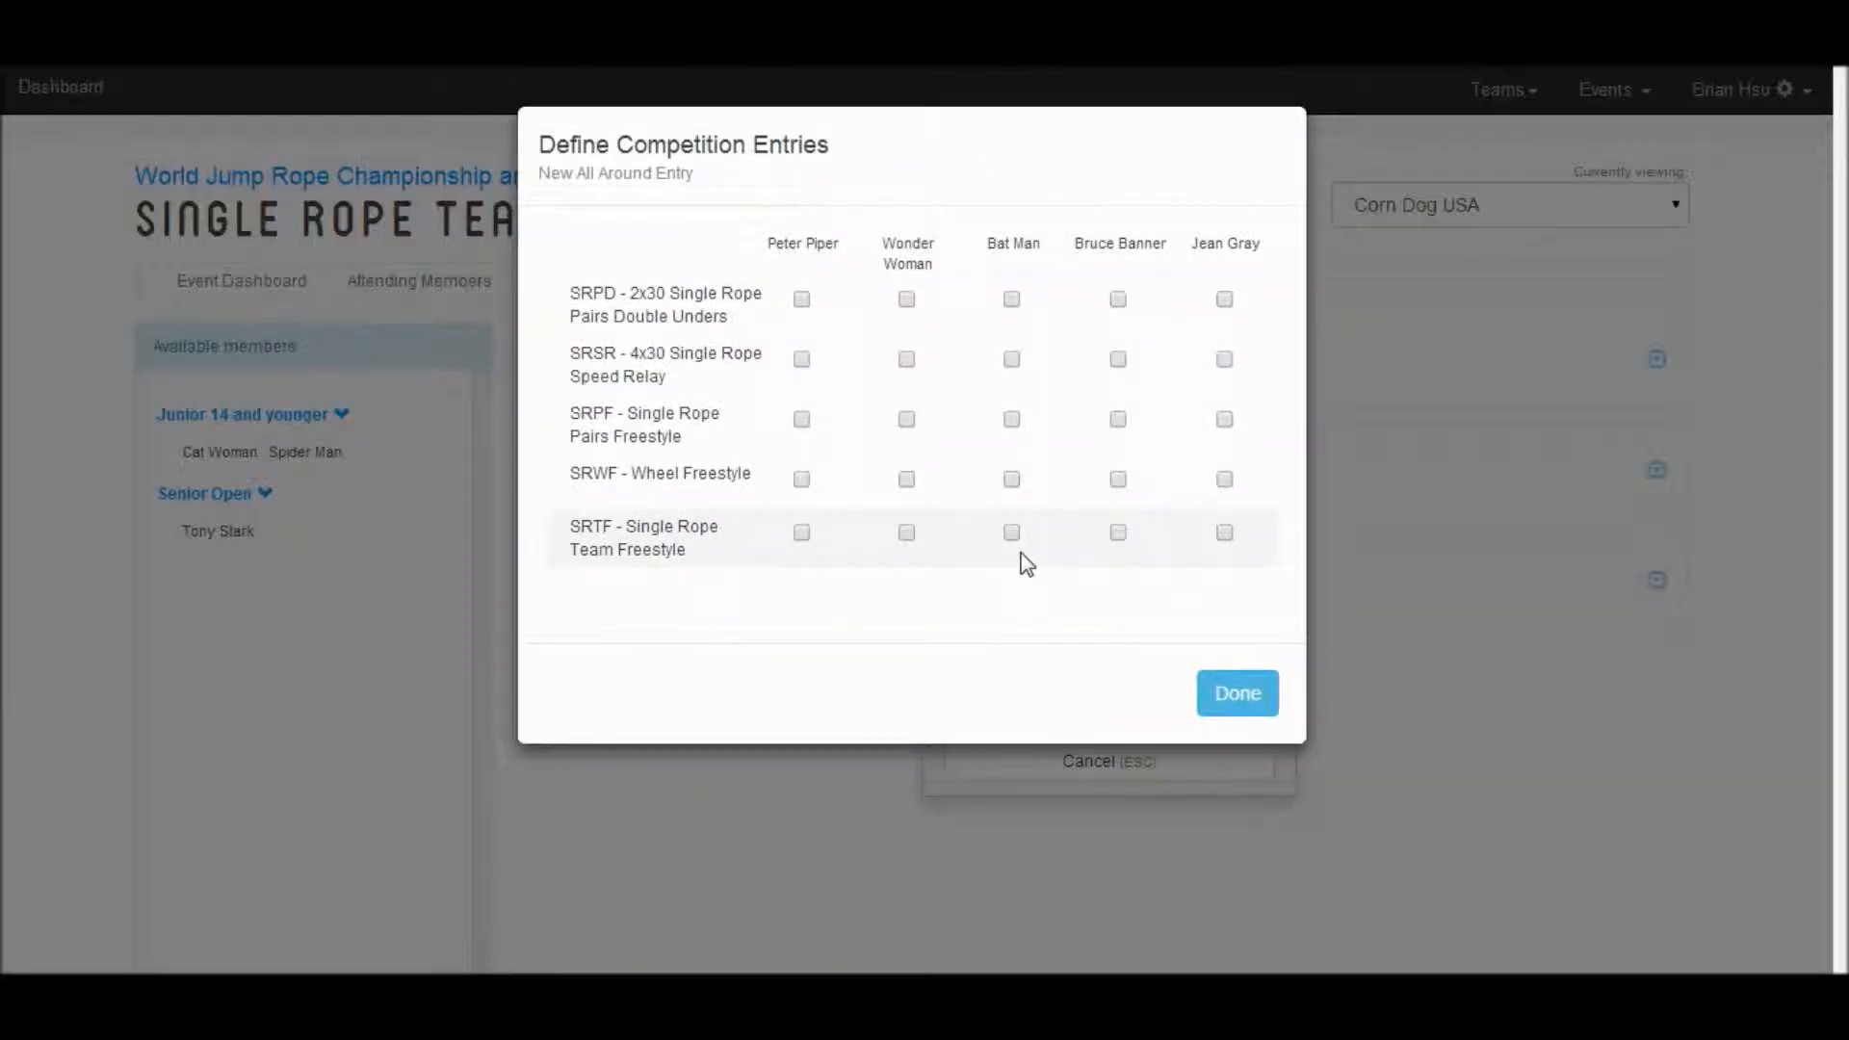
{"action": "left_click", "coordinate": [906, 299]}
{"action": "left_click", "coordinate": [801, 300]}
{"action": "left_click", "coordinate": [801, 359]}
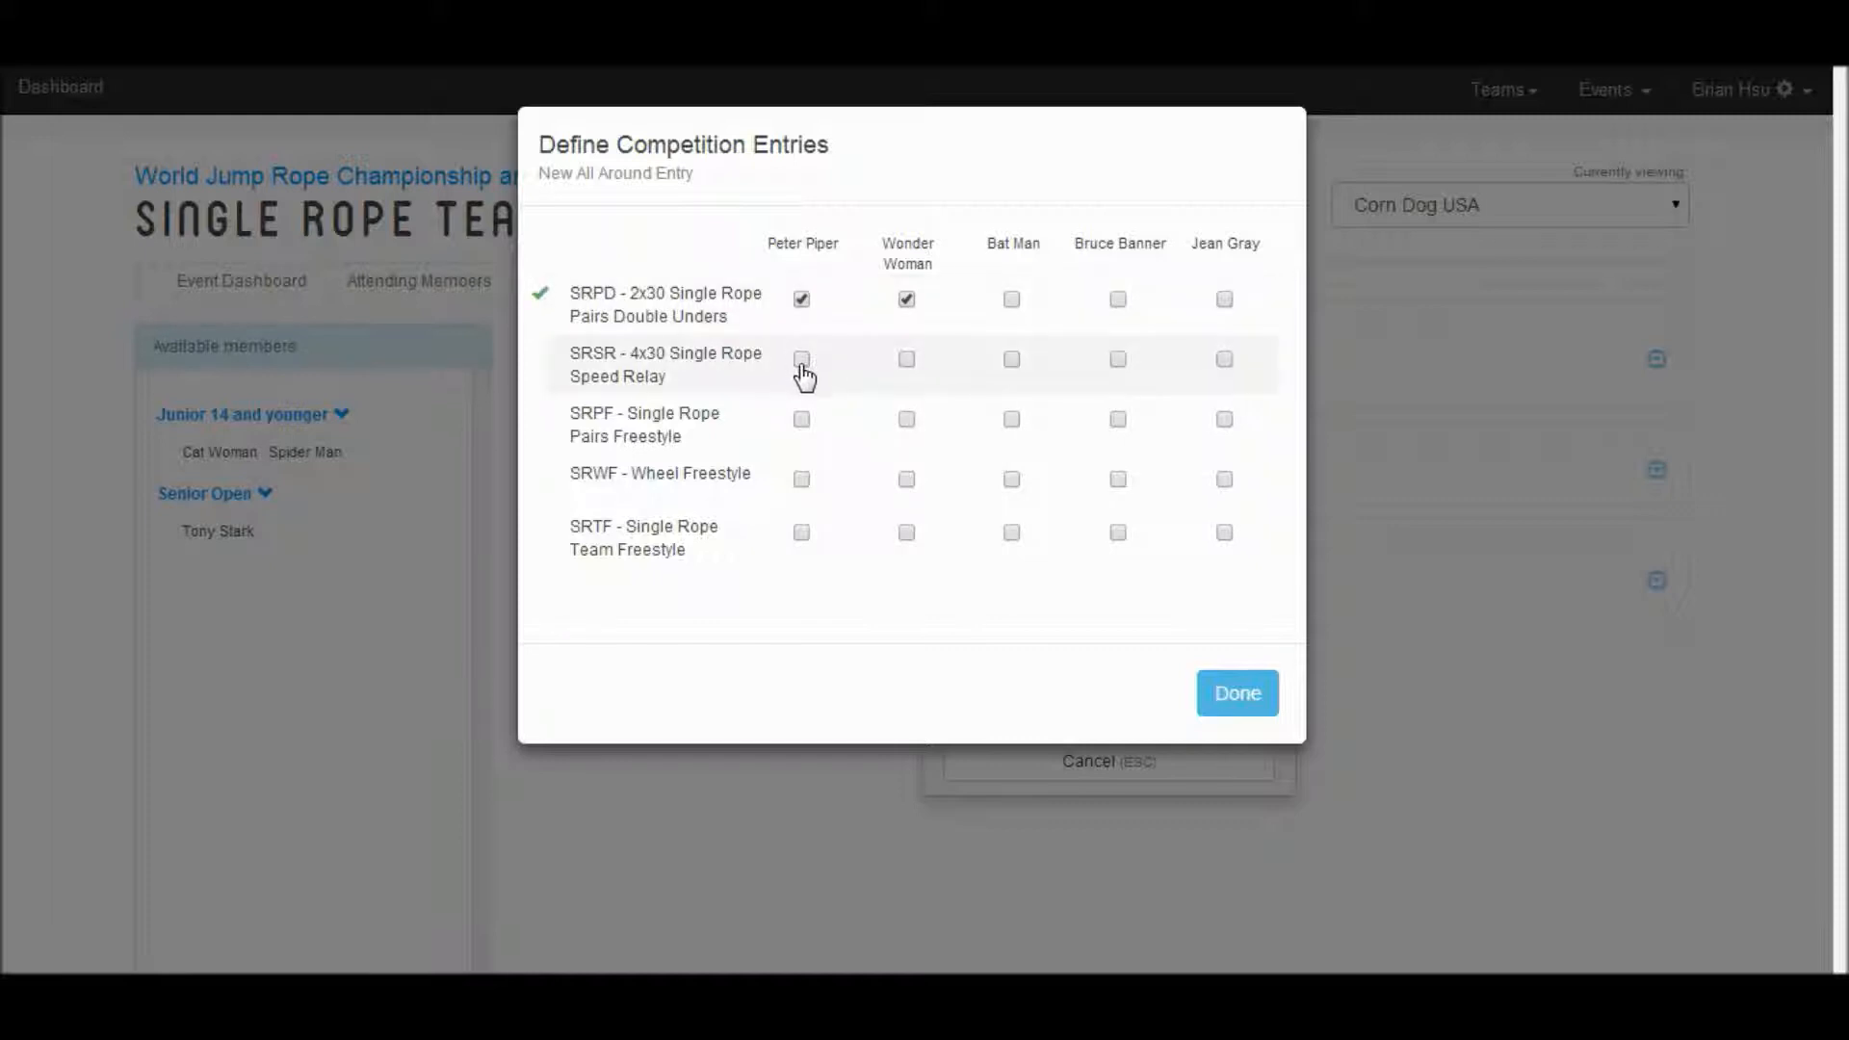
{"action": "left_click", "coordinate": [906, 361]}
{"action": "left_click", "coordinate": [1012, 360]}
{"action": "left_click", "coordinate": [1117, 360]}
Assign the fourth and fifth competitors to both SRPF Single Rope Pairs Freestyle and SRWF Wheel Freestyle
{"action": "left_click", "coordinate": [1224, 419]}
{"action": "left_click", "coordinate": [1118, 419]}
{"action": "left_click", "coordinate": [1118, 480]}
{"action": "left_click", "coordinate": [1224, 479]}
Assign the first four competitors to SRTF Single Rope Team Freestyle, finish the definitions and add the all around entry
{"action": "left_click", "coordinate": [801, 533]}
{"action": "left_click", "coordinate": [906, 533]}
{"action": "left_click", "coordinate": [1016, 534]}
{"action": "left_click", "coordinate": [1120, 539]}
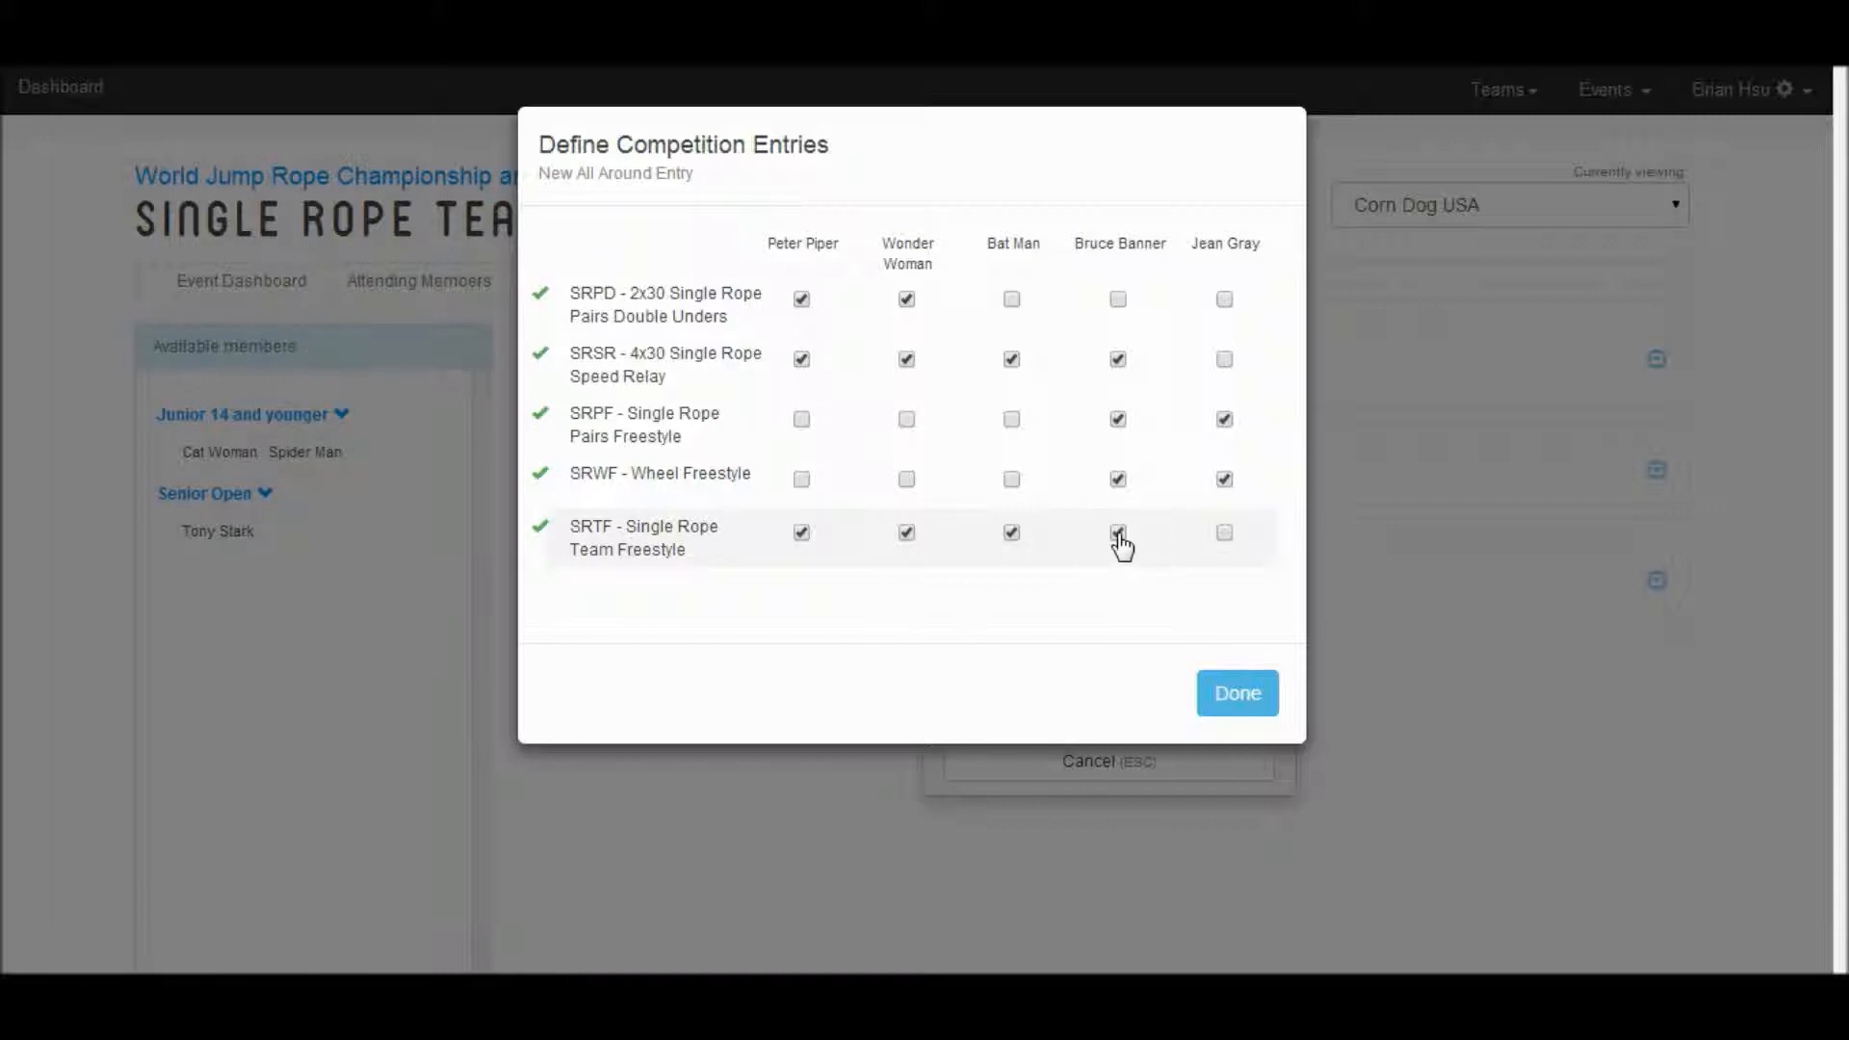
{"action": "left_click", "coordinate": [1233, 698]}
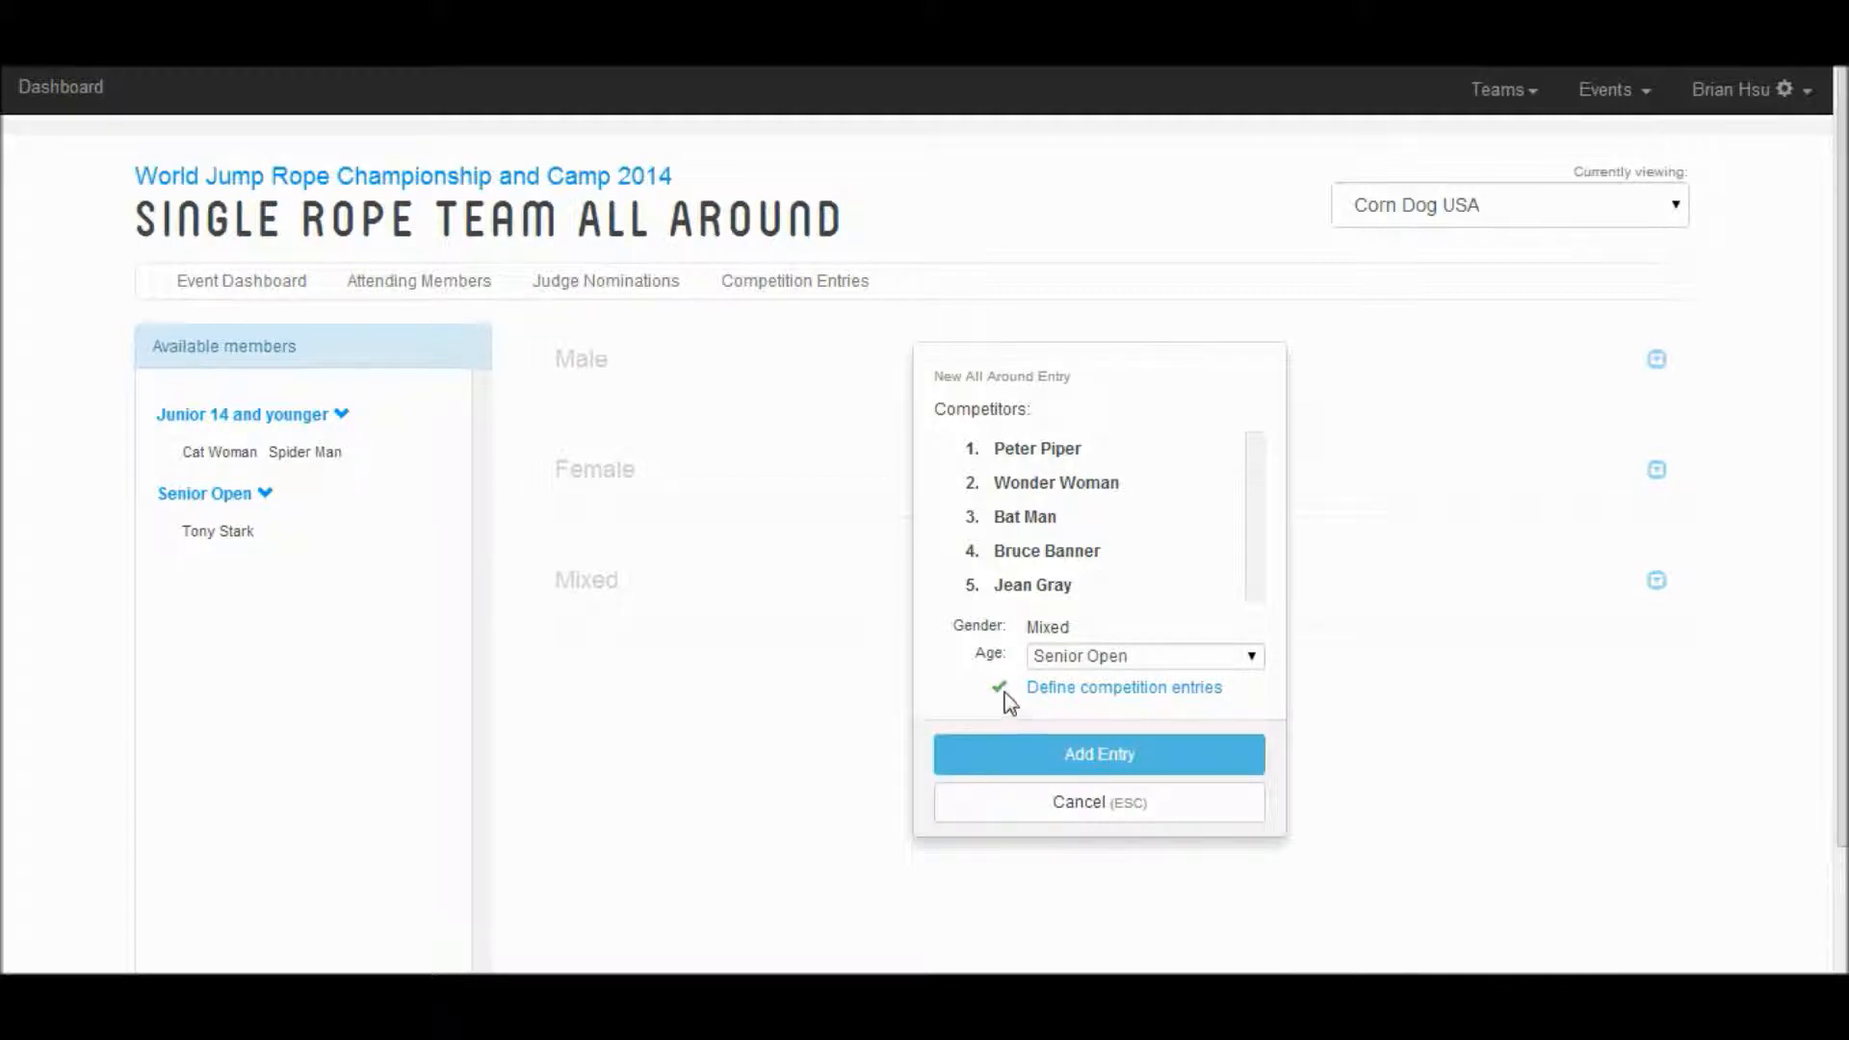
{"action": "left_click", "coordinate": [1089, 757]}
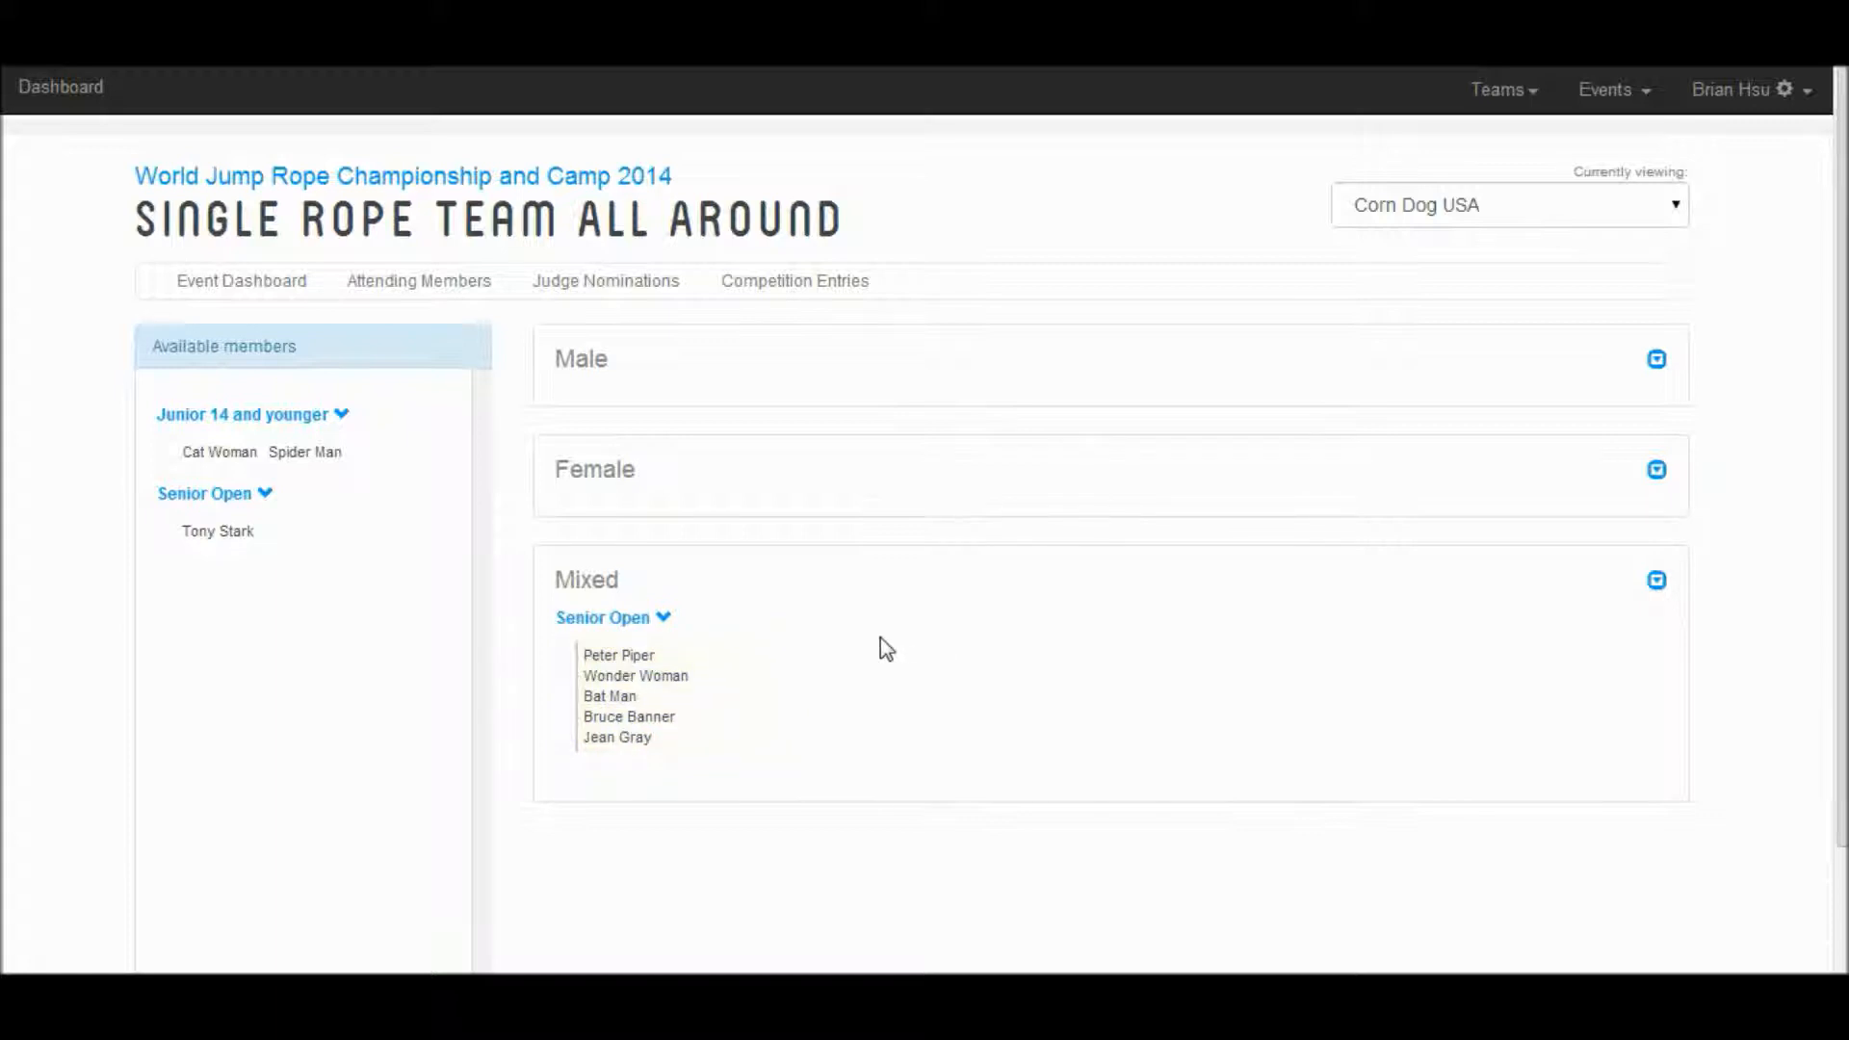
Go to SRTF - Single Rope Team Freestyle and inspect the starred Mixed entry's age and competitor options, closing it without saving
{"action": "mouse_move", "coordinate": [755, 281]}
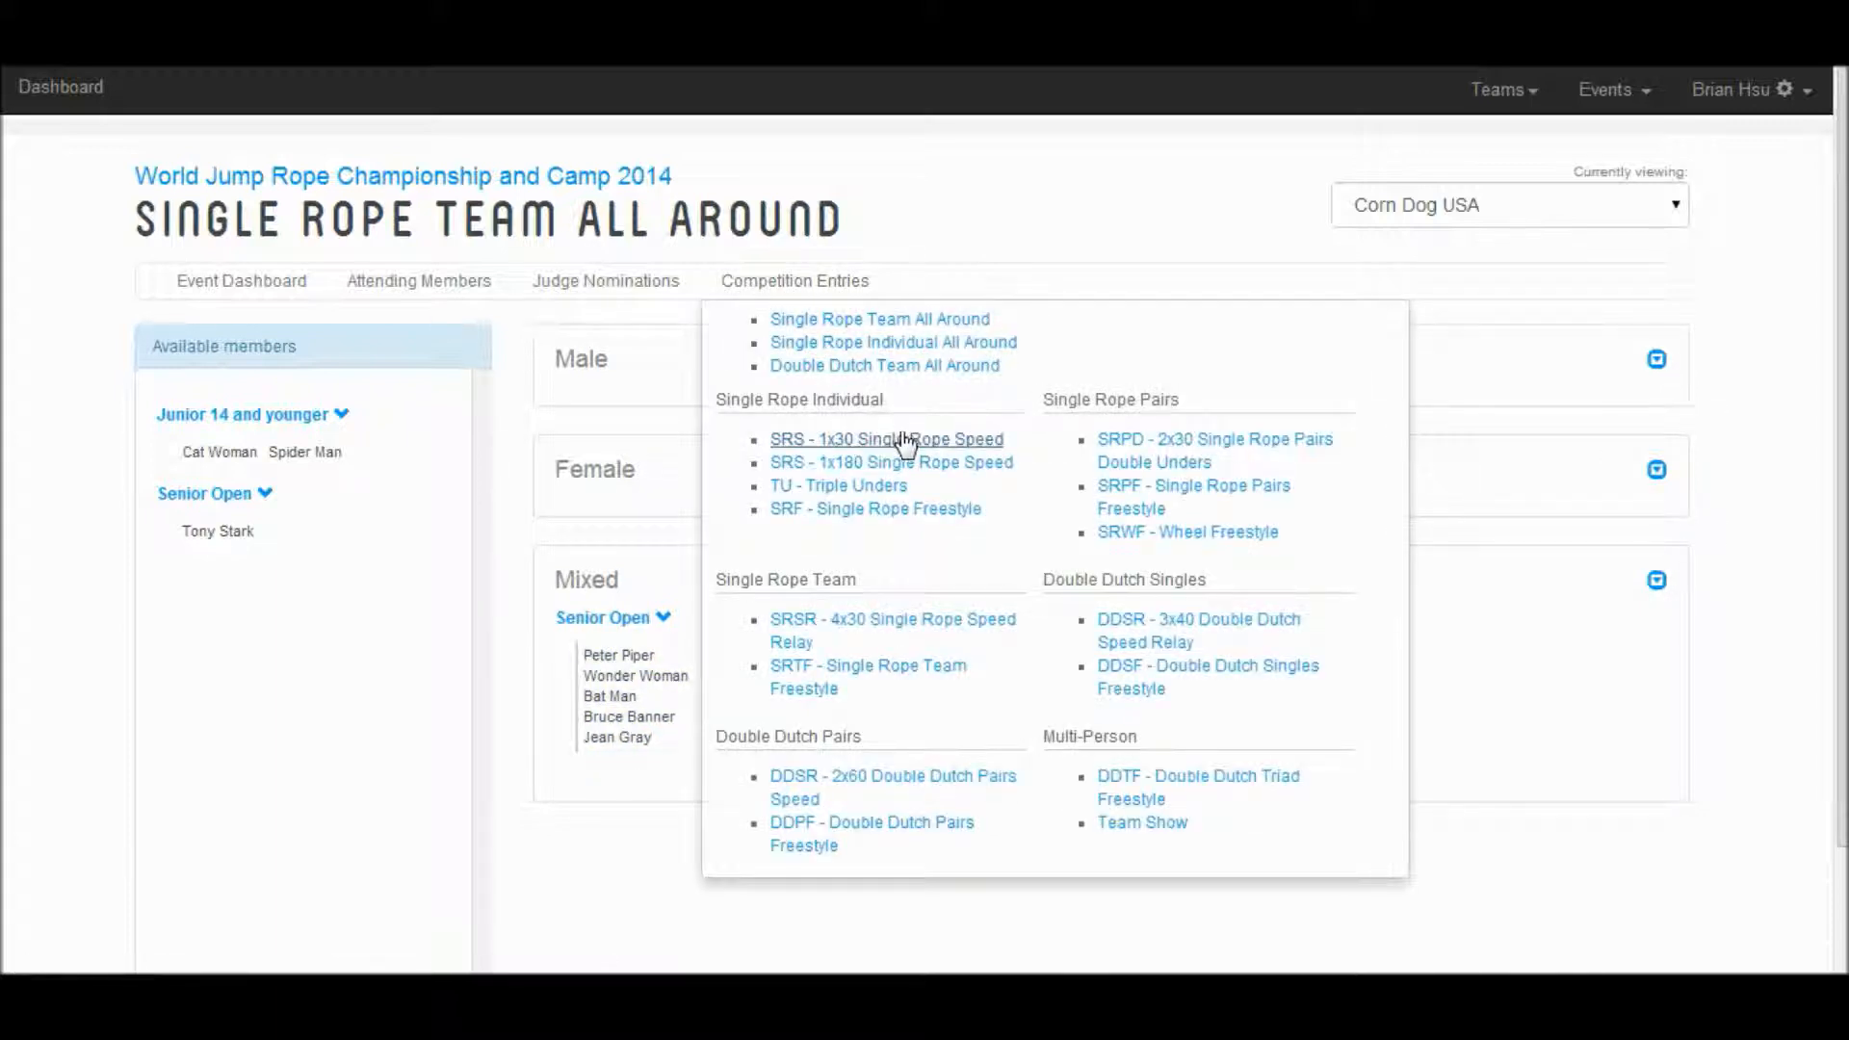
{"action": "left_click", "coordinate": [858, 679]}
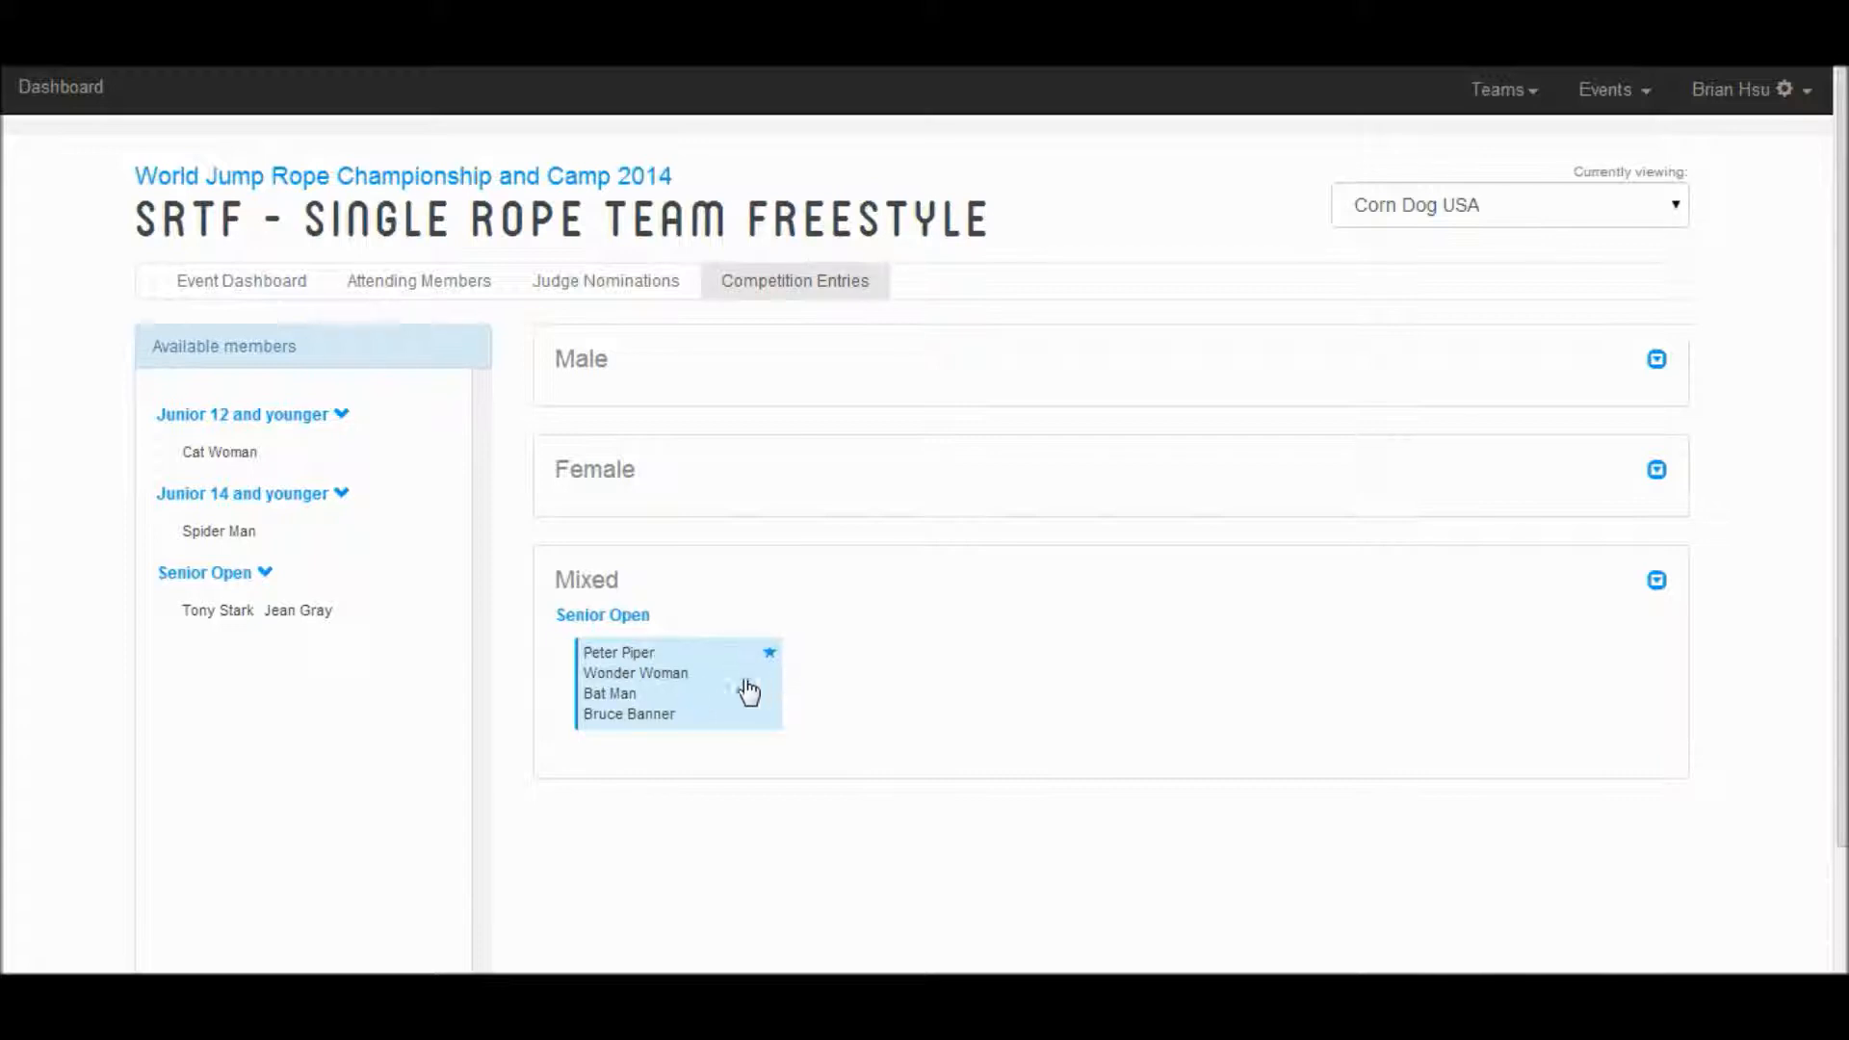
{"action": "left_click", "coordinate": [701, 688]}
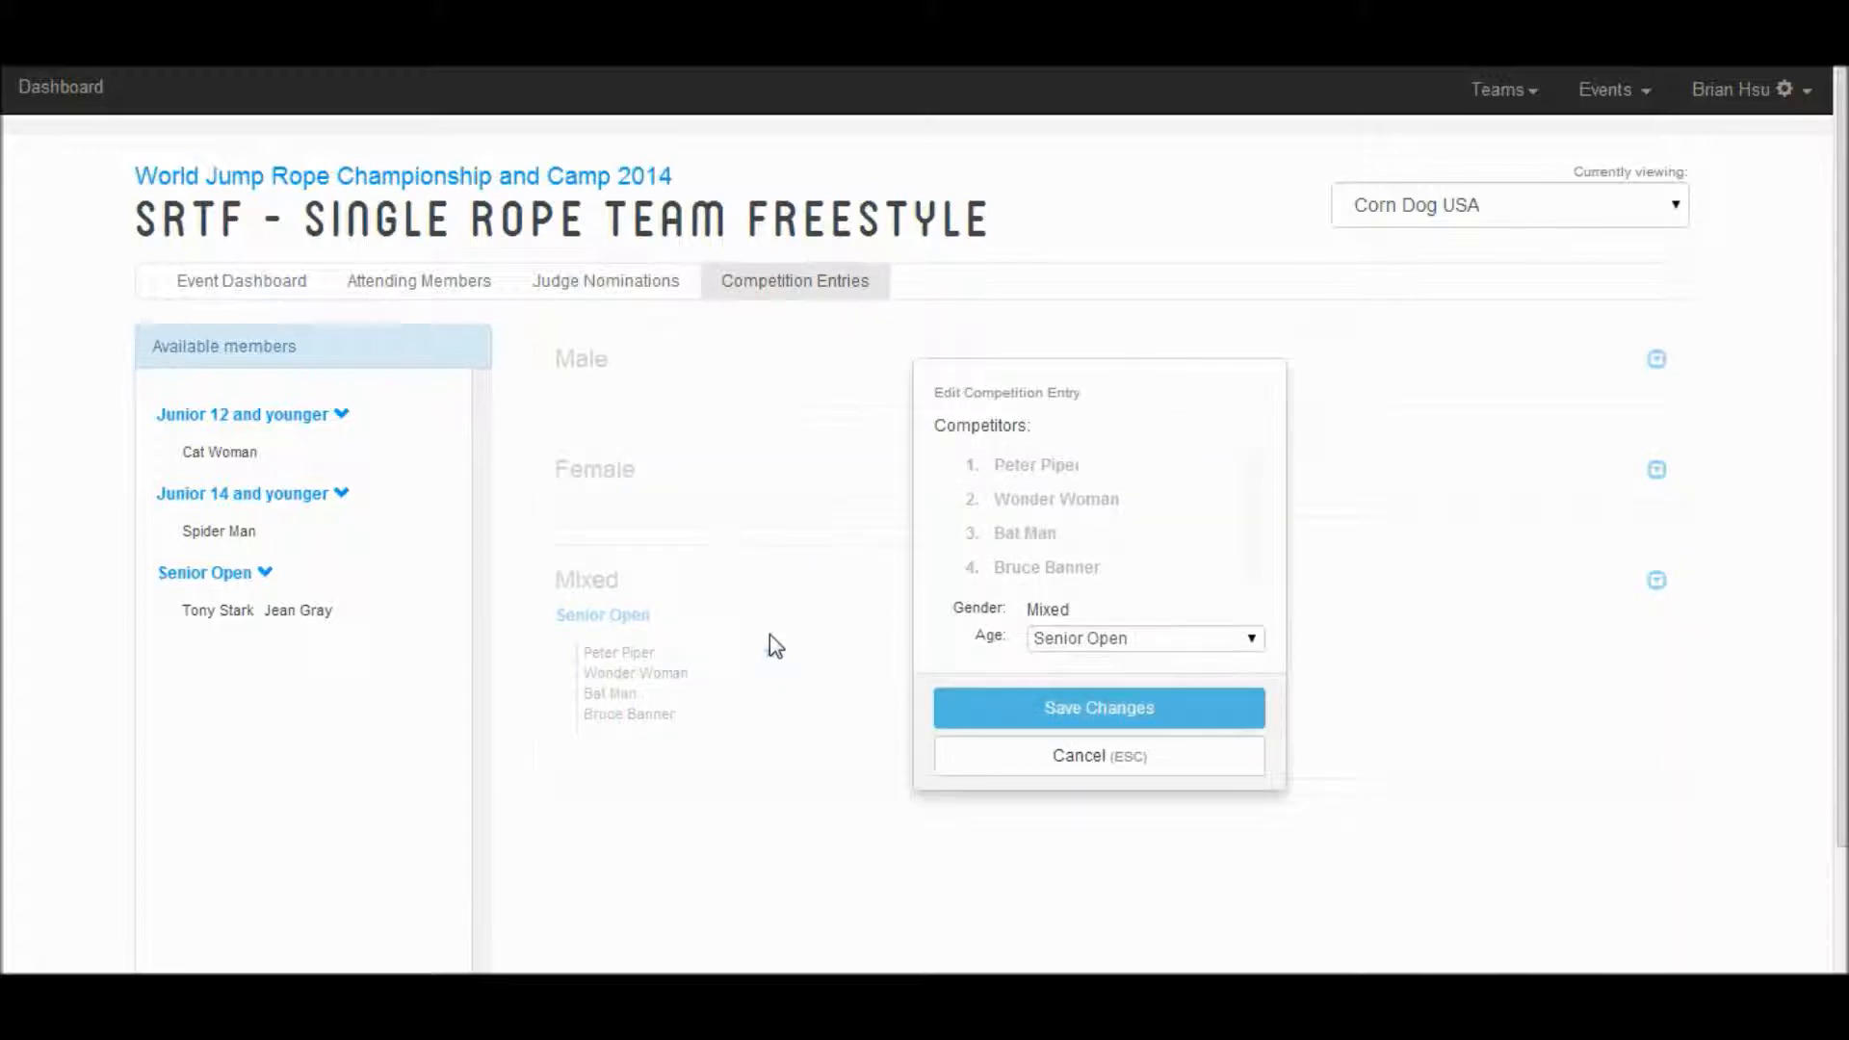
{"action": "left_click", "coordinate": [1053, 638]}
{"action": "left_click", "coordinate": [1065, 639]}
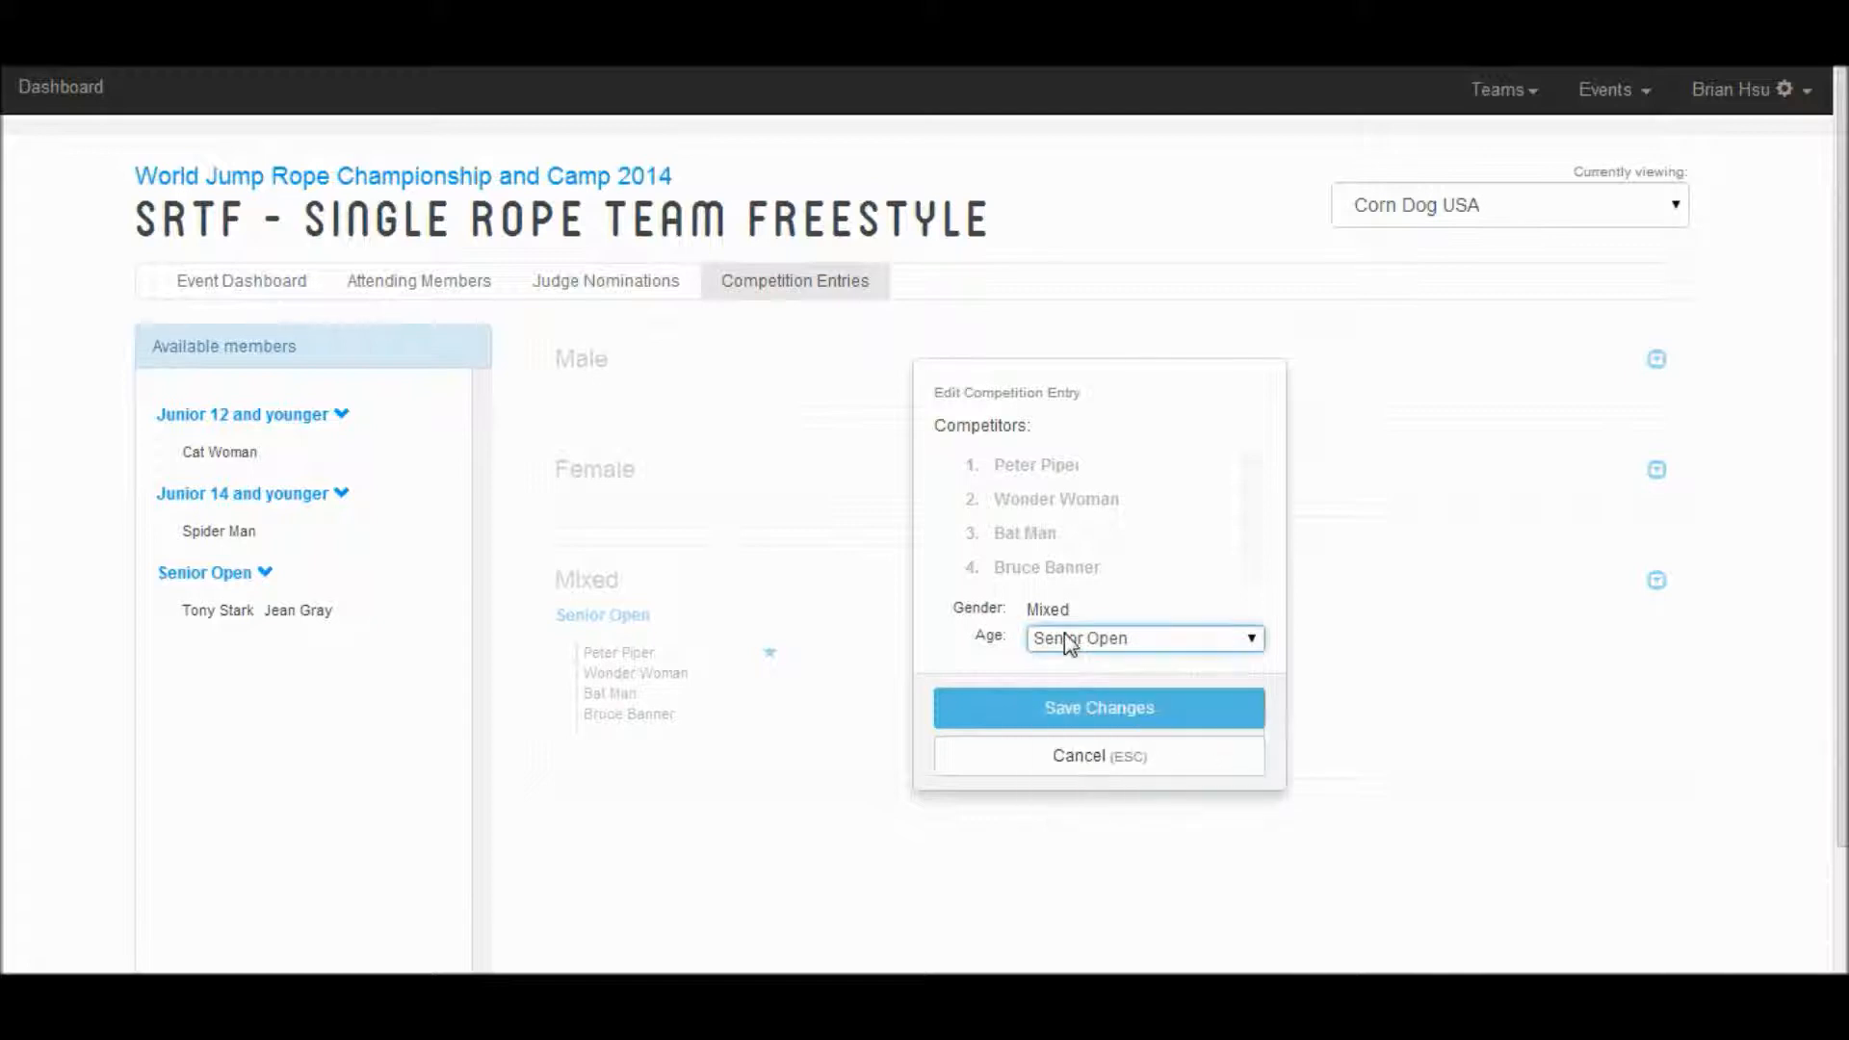
{"action": "left_click", "coordinate": [1040, 515]}
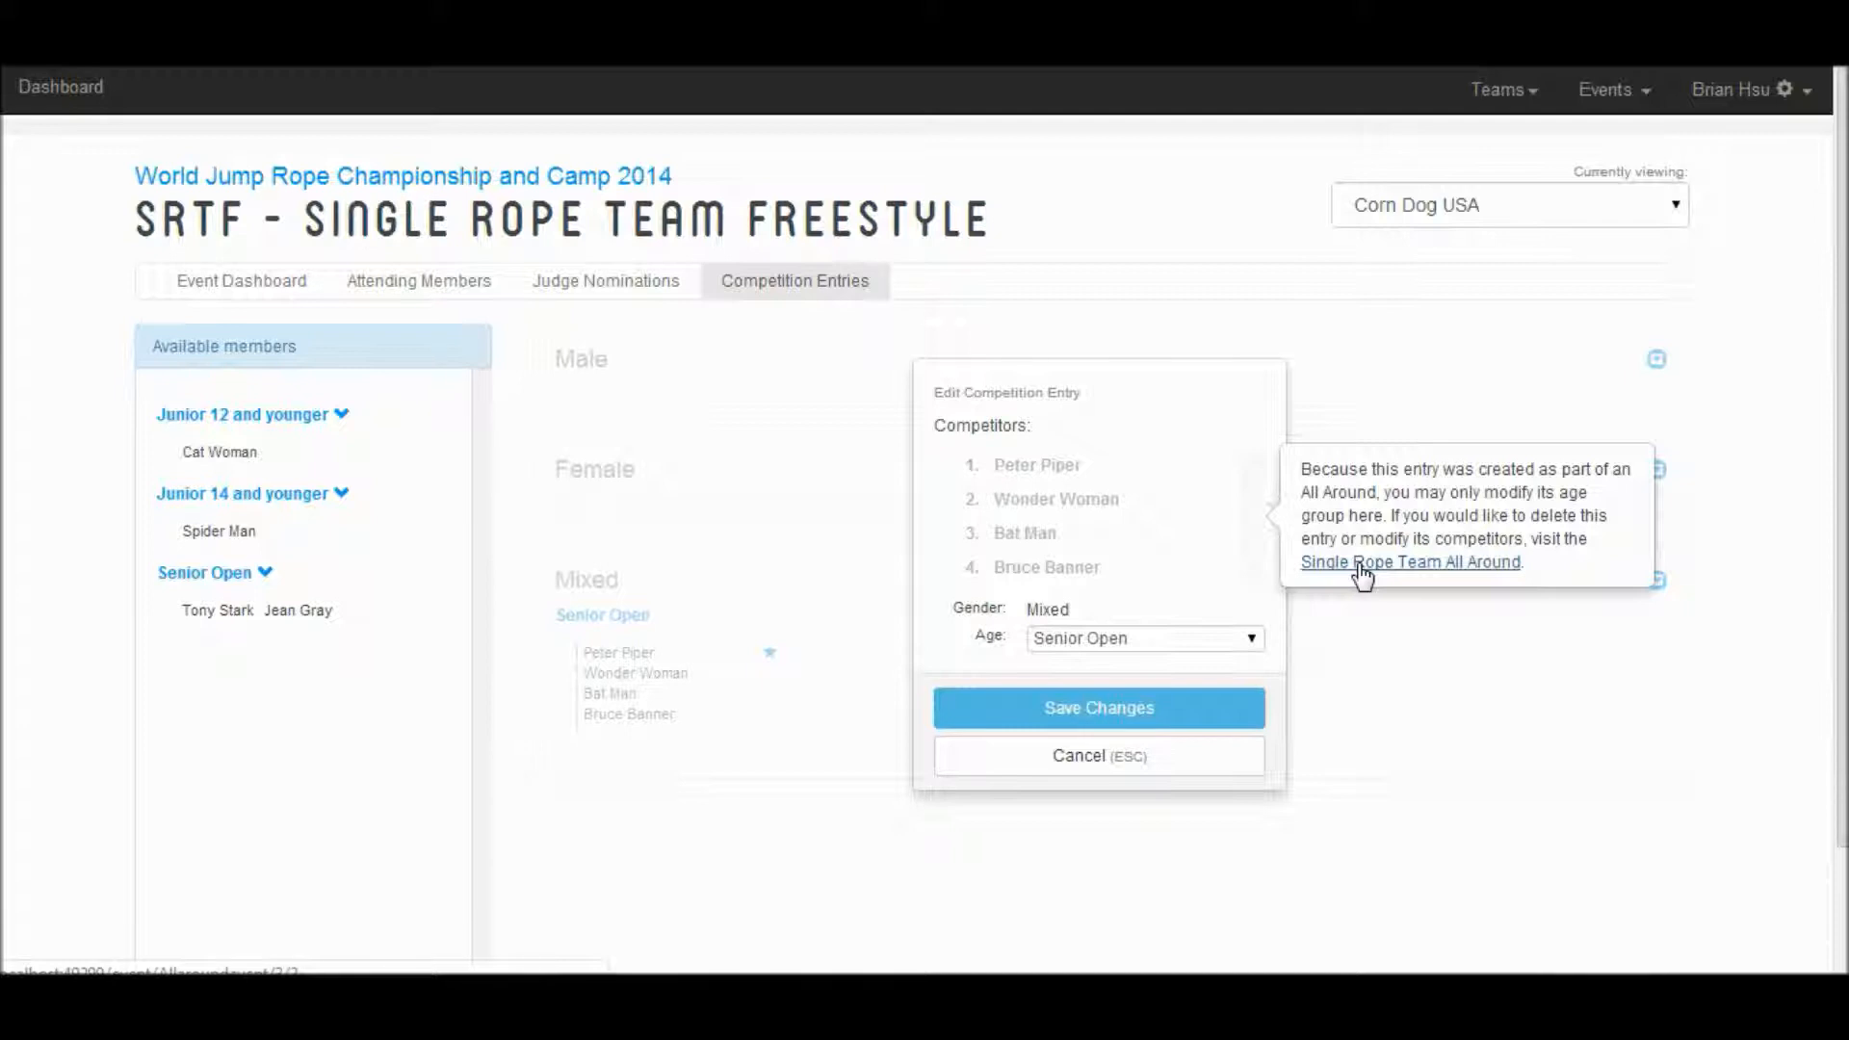
{"action": "left_click", "coordinate": [1155, 776]}
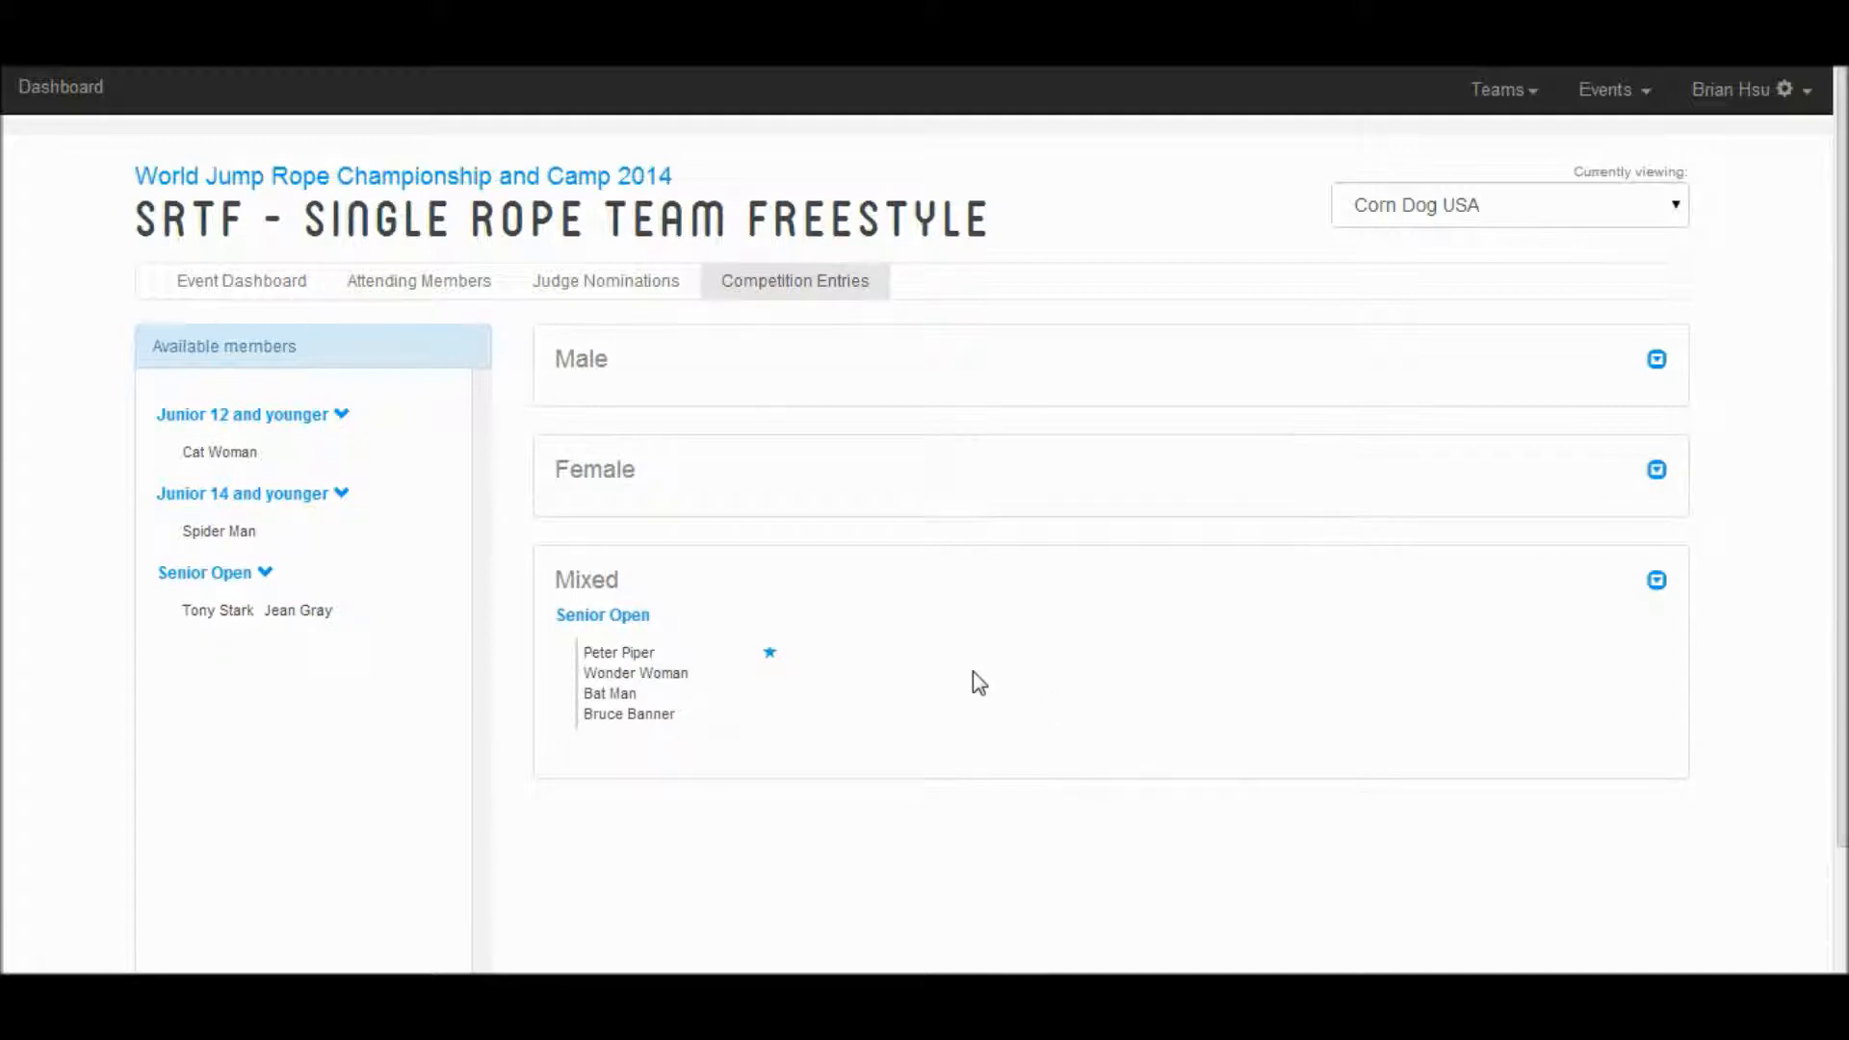
Add a Mixed Senior Open team freestyle entry made up of the four remaining available members
{"action": "left_click", "coordinate": [229, 450]}
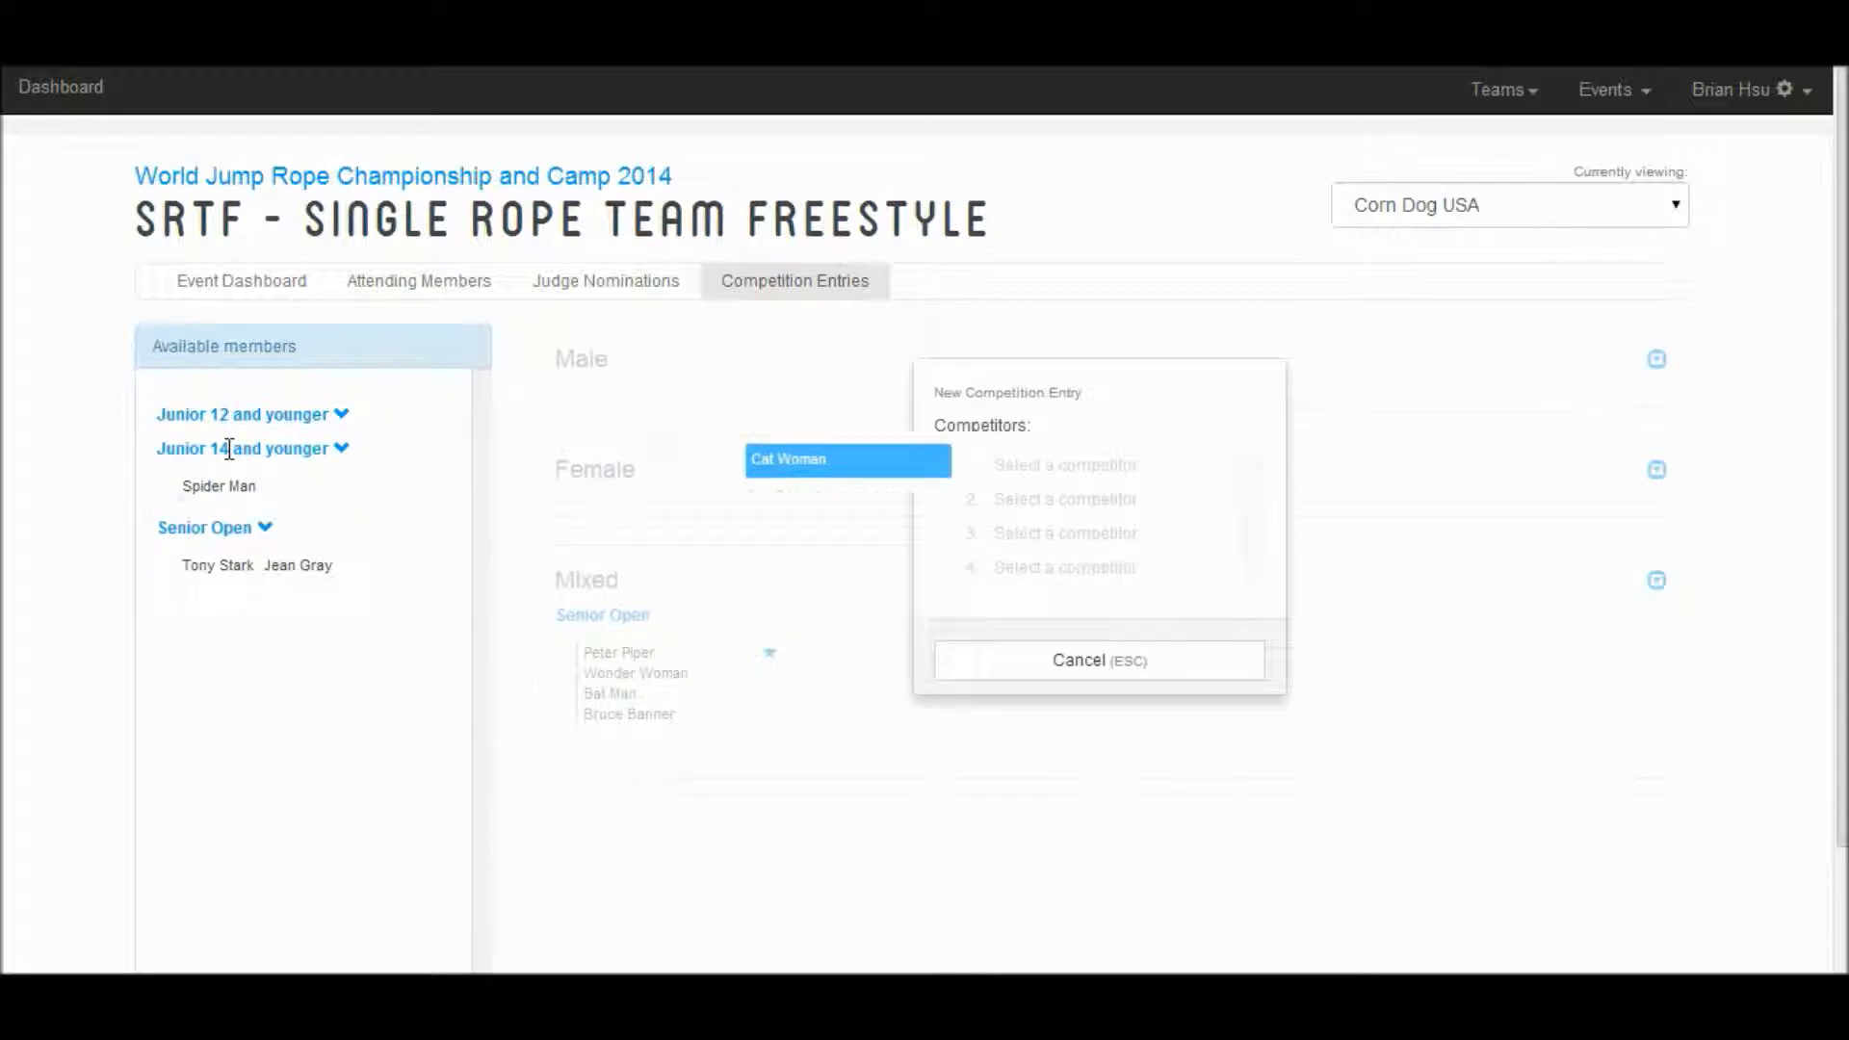
{"action": "left_click", "coordinate": [231, 487]}
{"action": "left_click", "coordinate": [223, 523]}
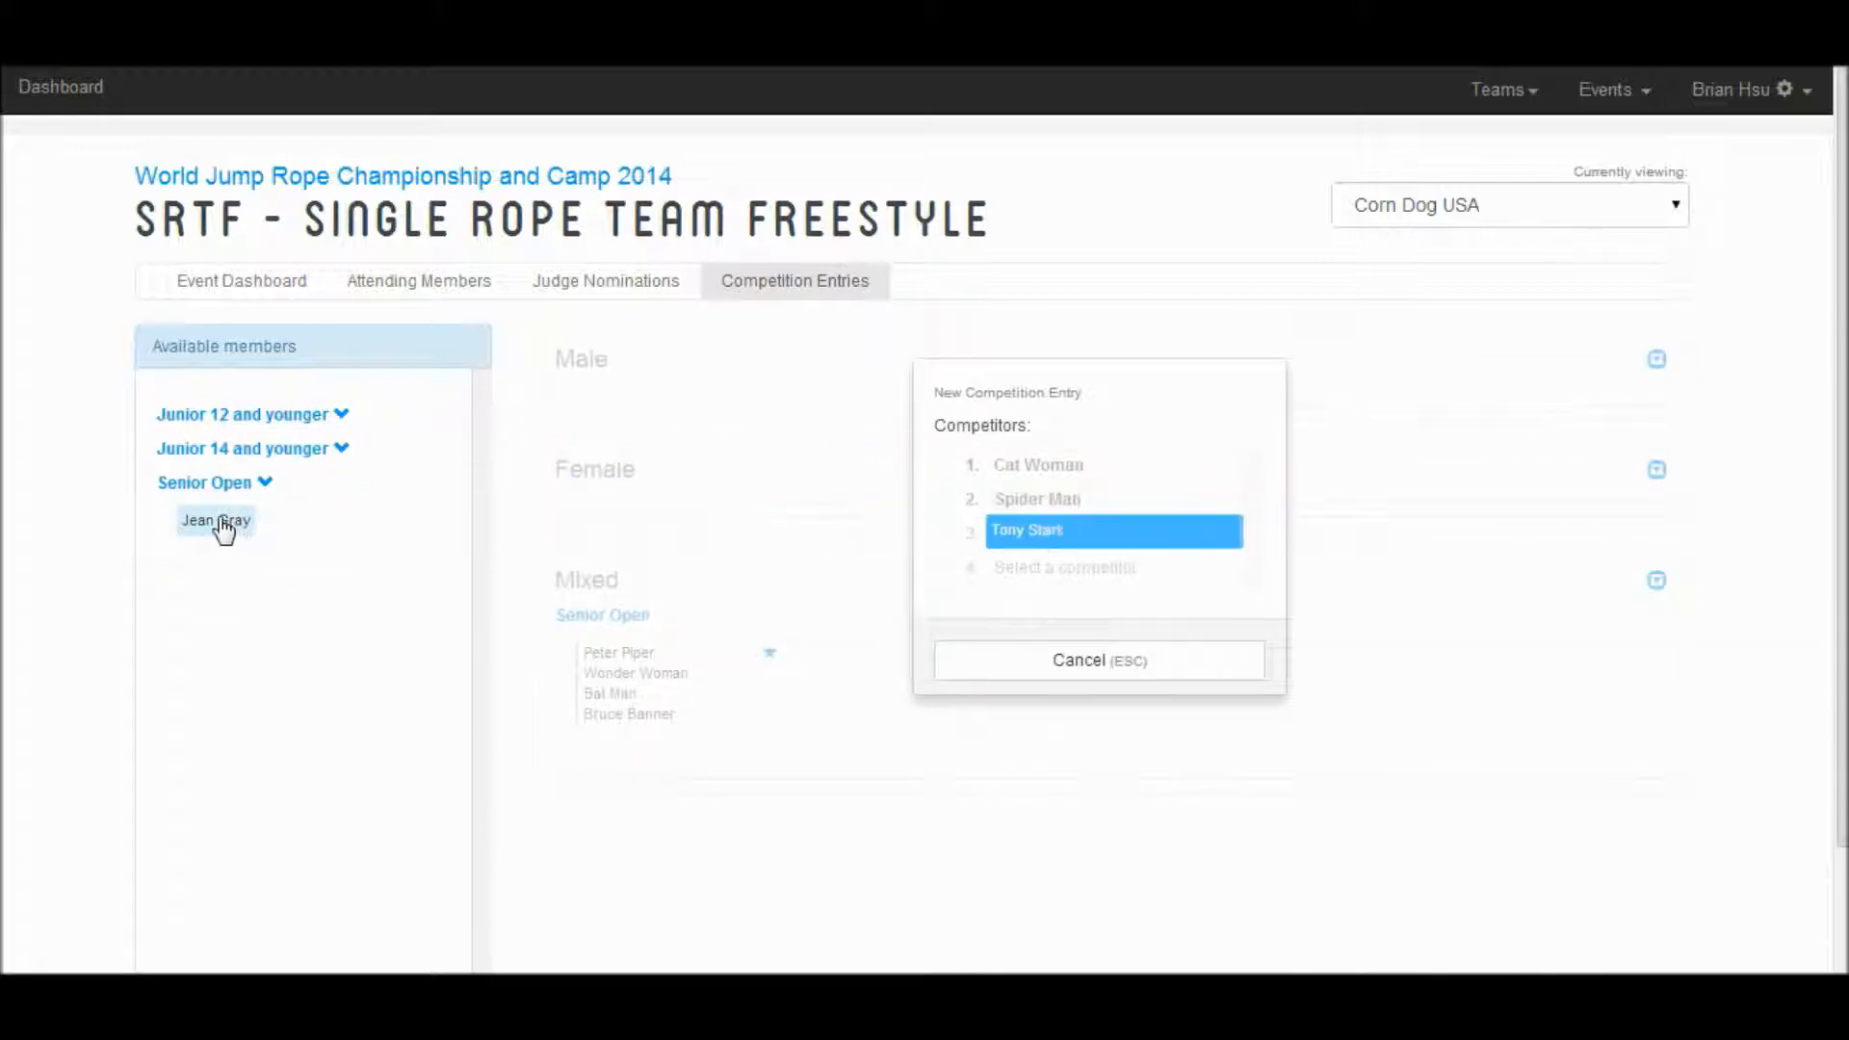
{"action": "left_click", "coordinate": [223, 528]}
{"action": "left_click", "coordinate": [1081, 641]}
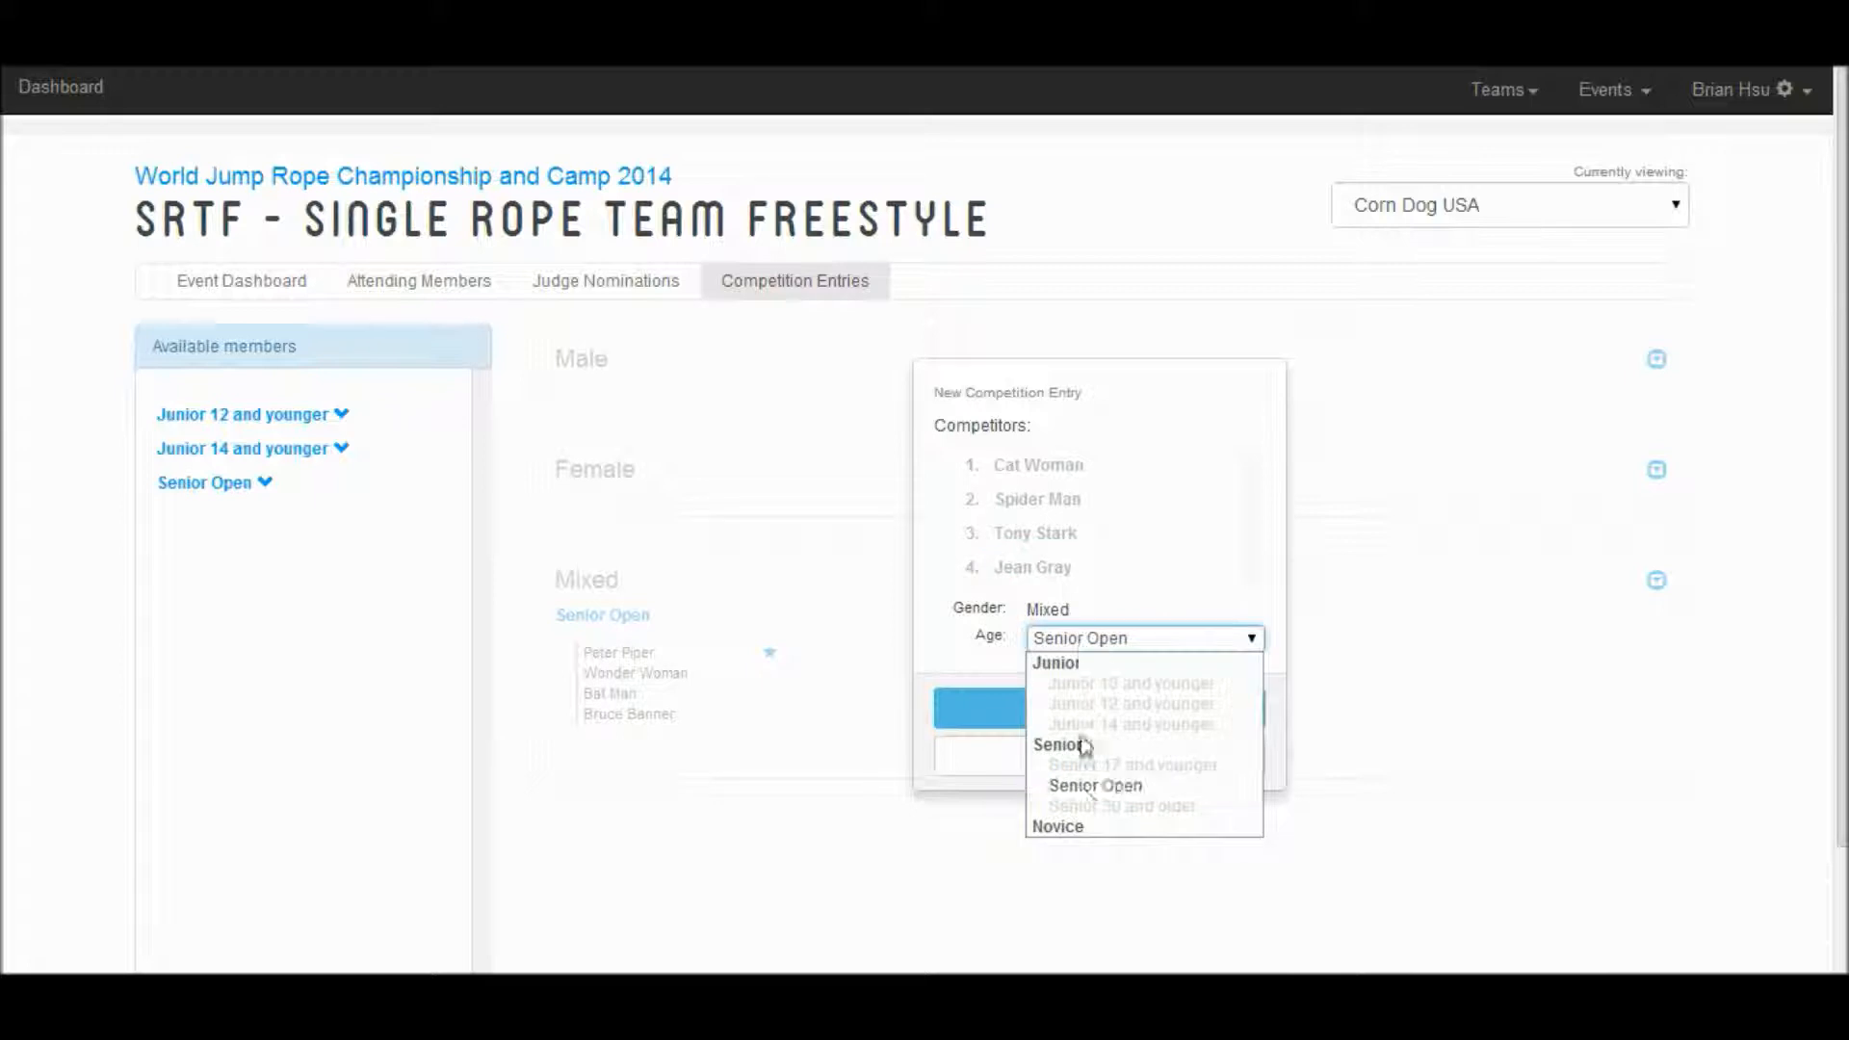
{"action": "left_click", "coordinate": [1099, 637]}
{"action": "left_click", "coordinate": [1079, 706]}
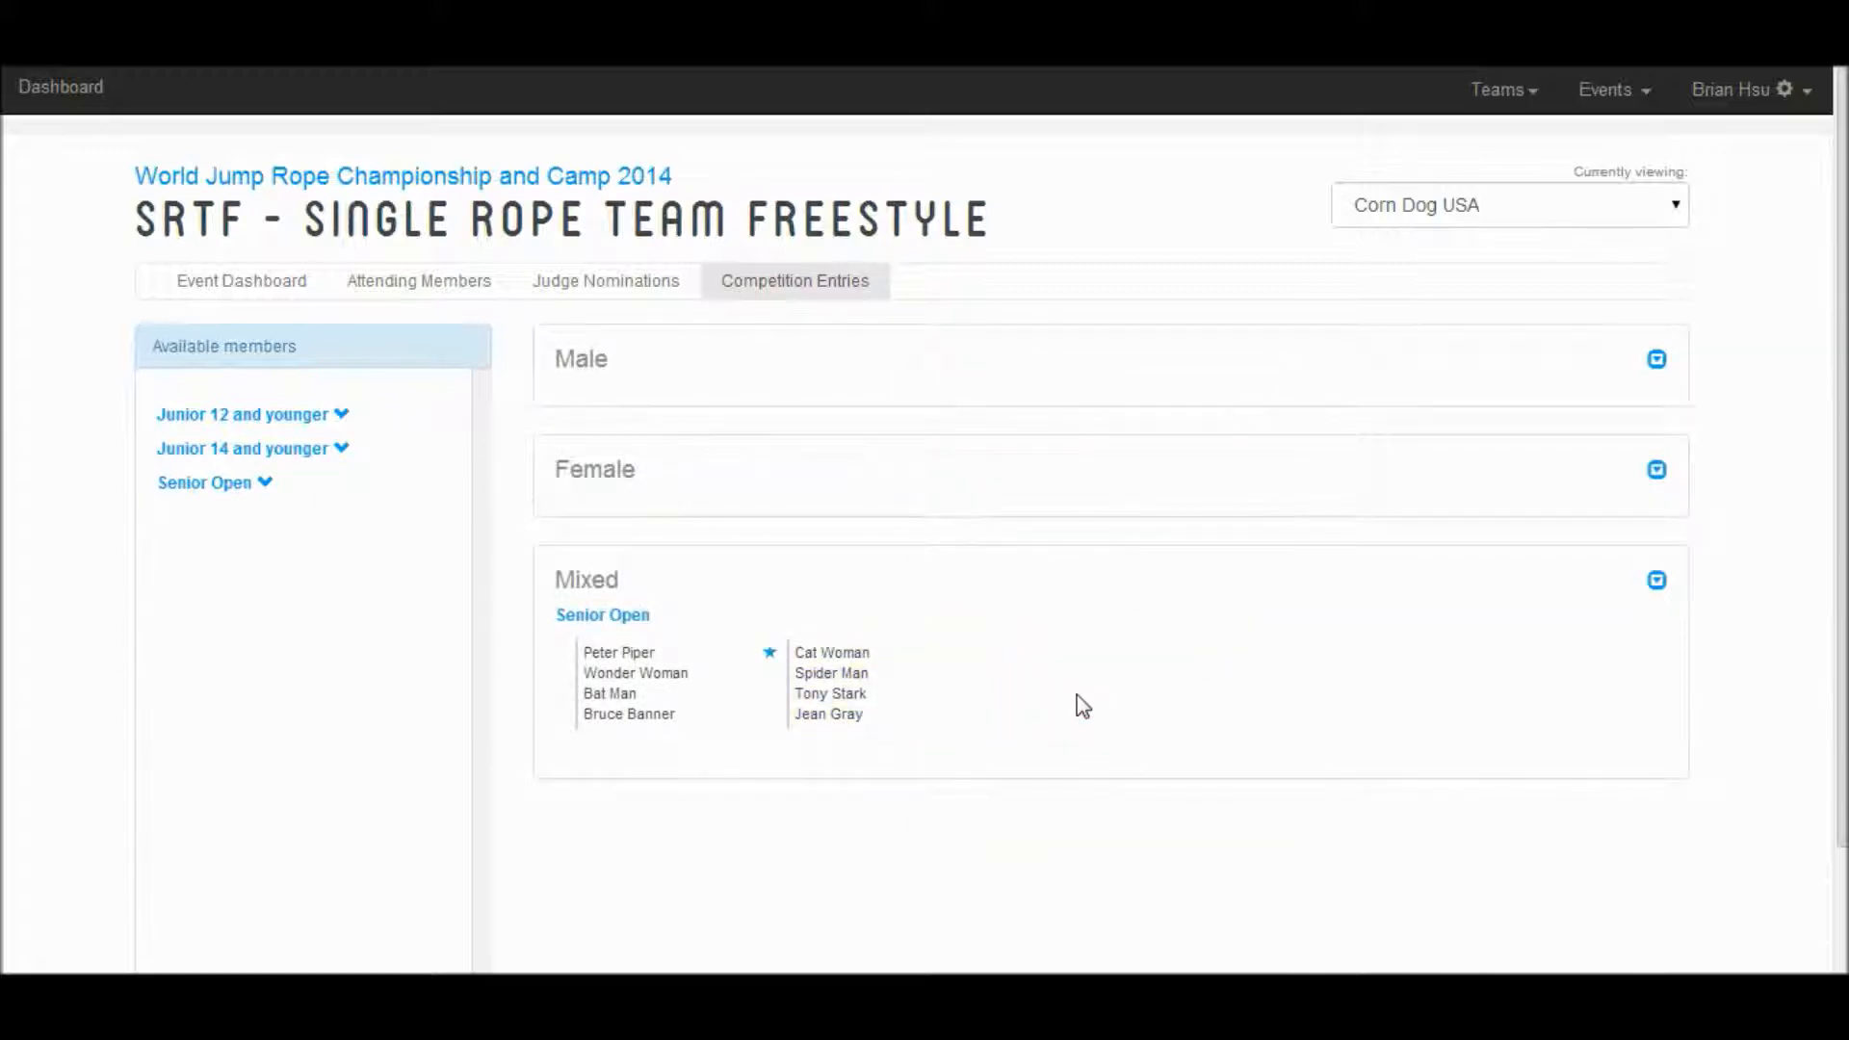
Remove and re-add the second and fourth competitors of the unstarred Mixed team freestyle entry, and delete that entry
{"action": "left_click", "coordinate": [933, 692]}
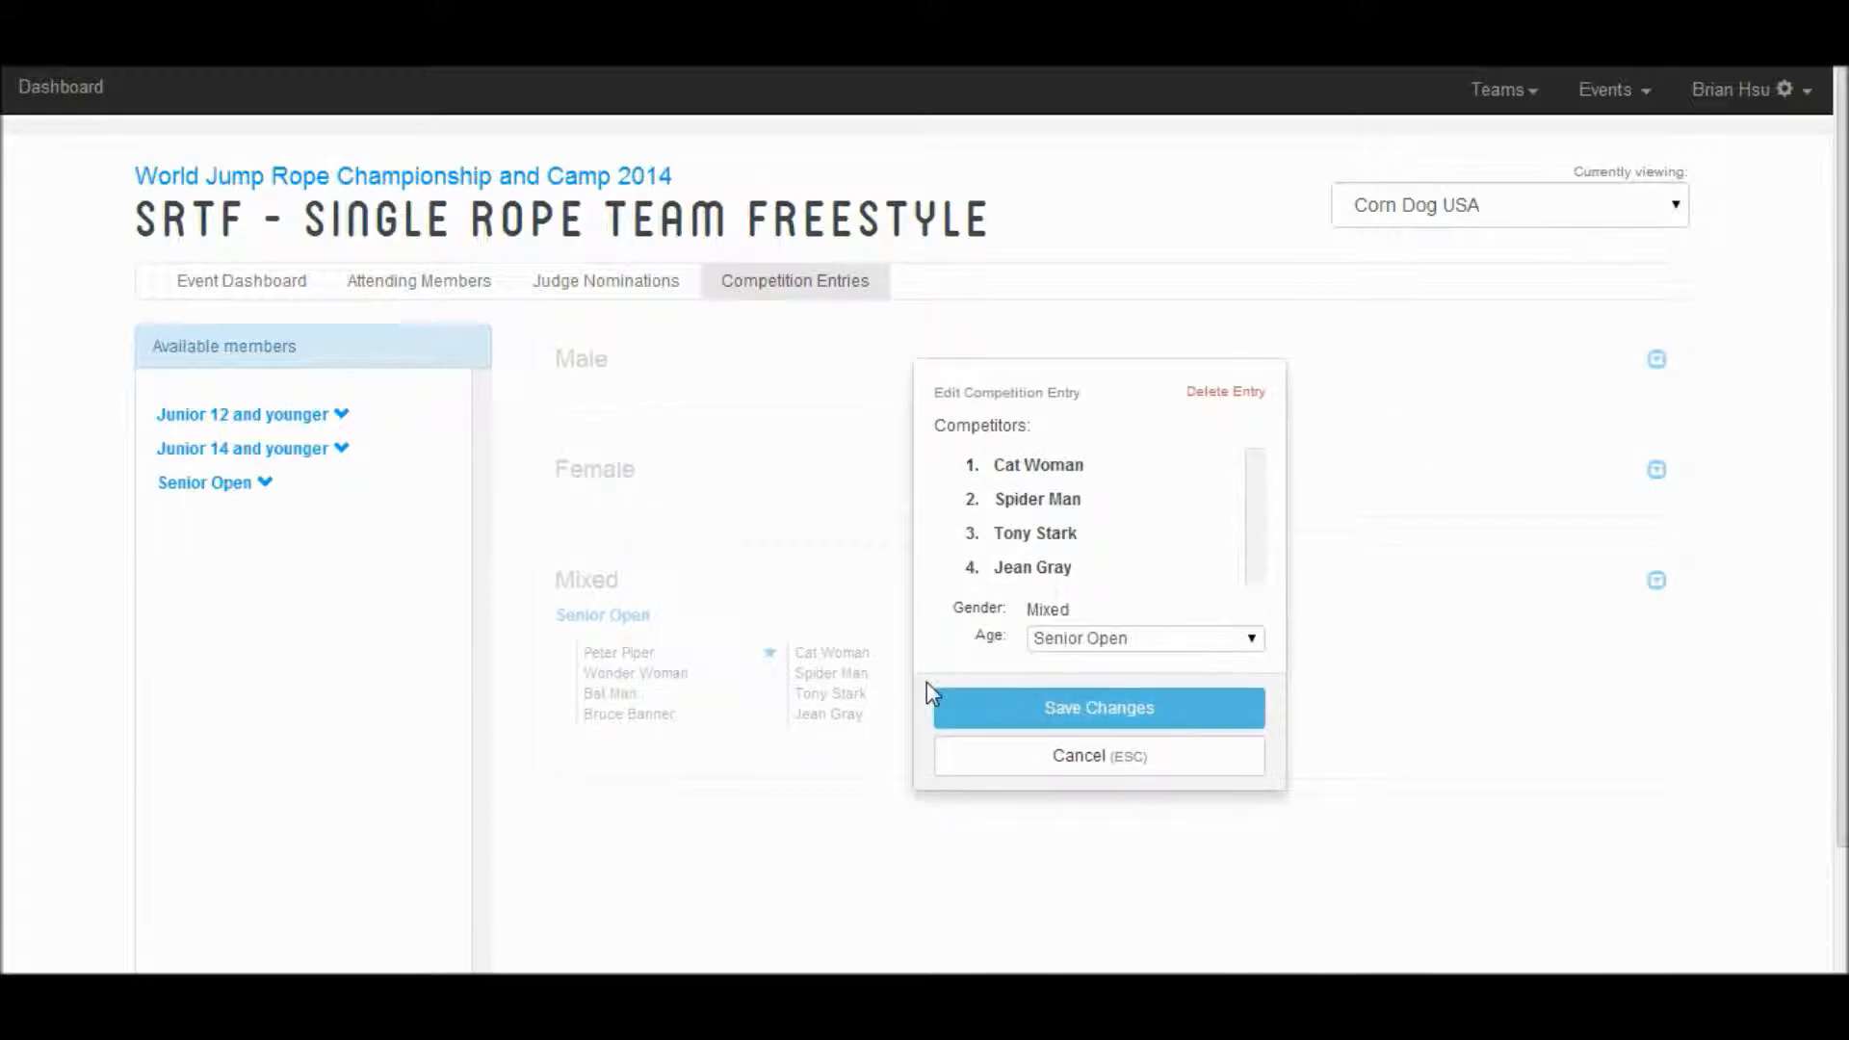
{"action": "left_click", "coordinate": [1071, 498]}
{"action": "left_click", "coordinate": [1066, 567]}
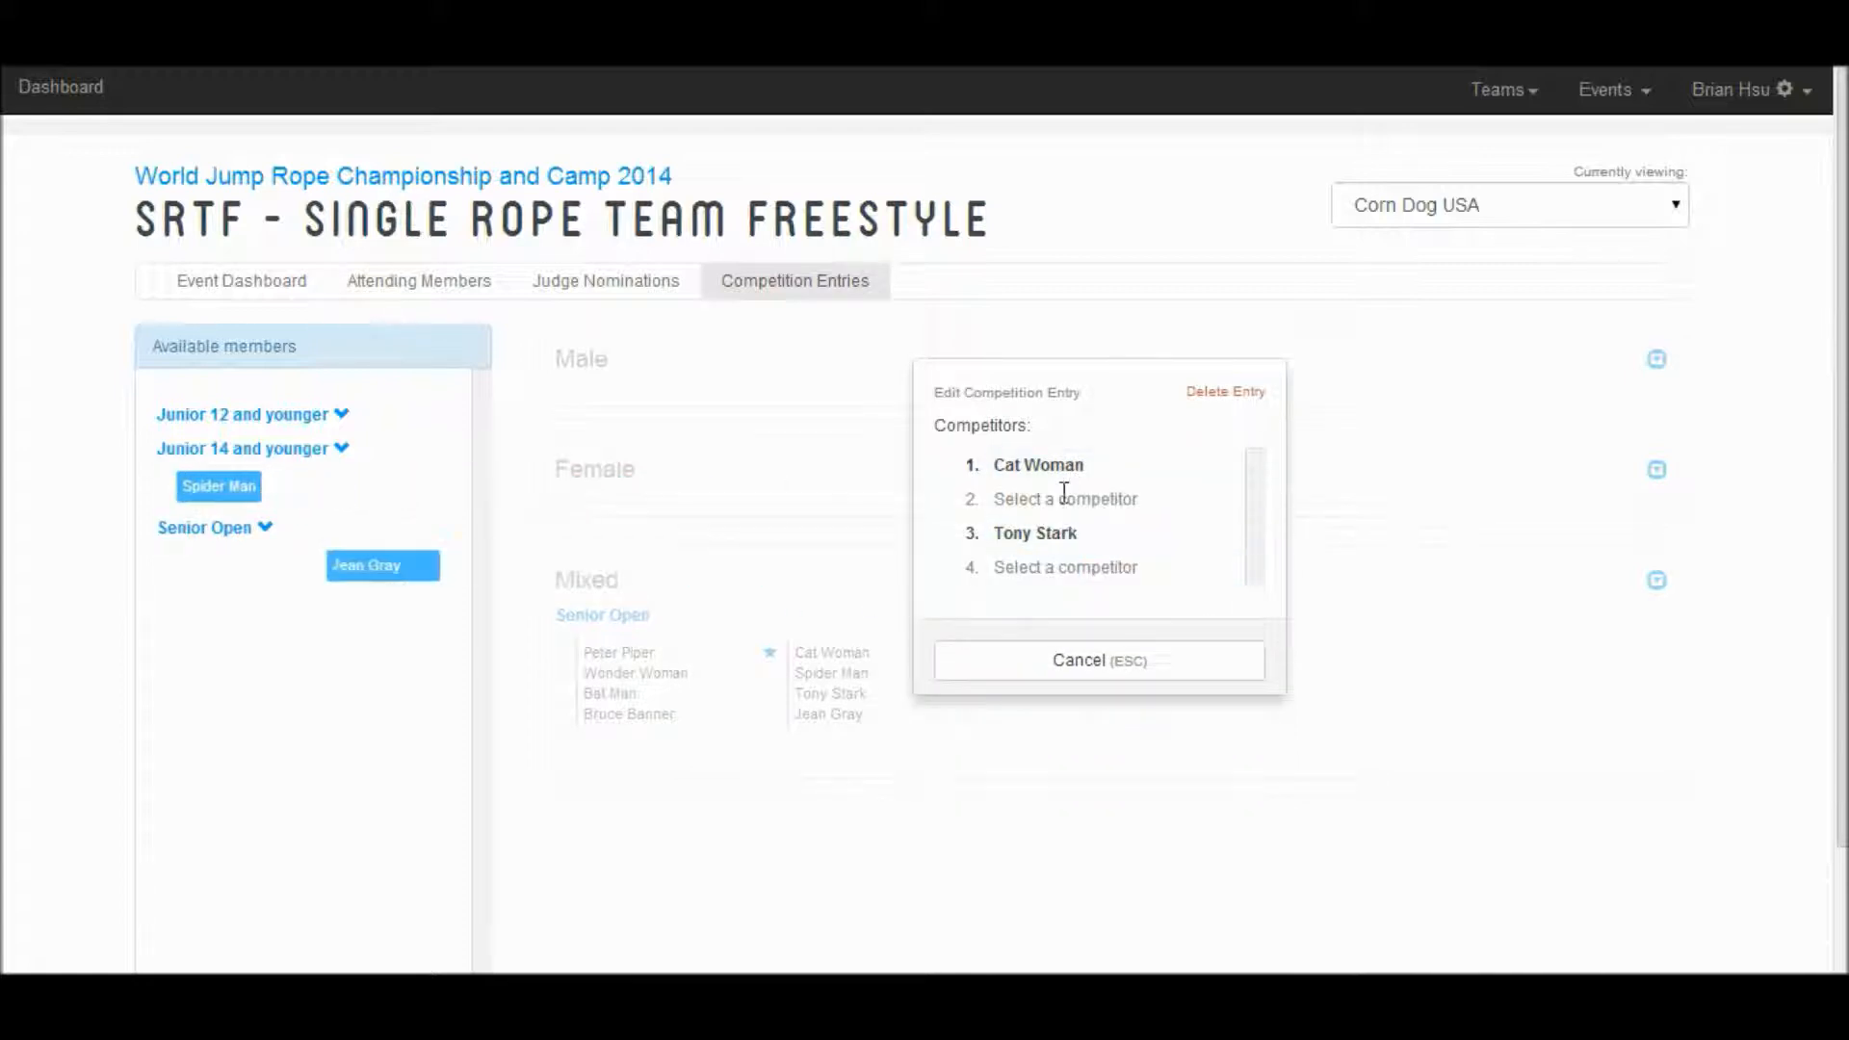
{"action": "left_click", "coordinate": [225, 494]}
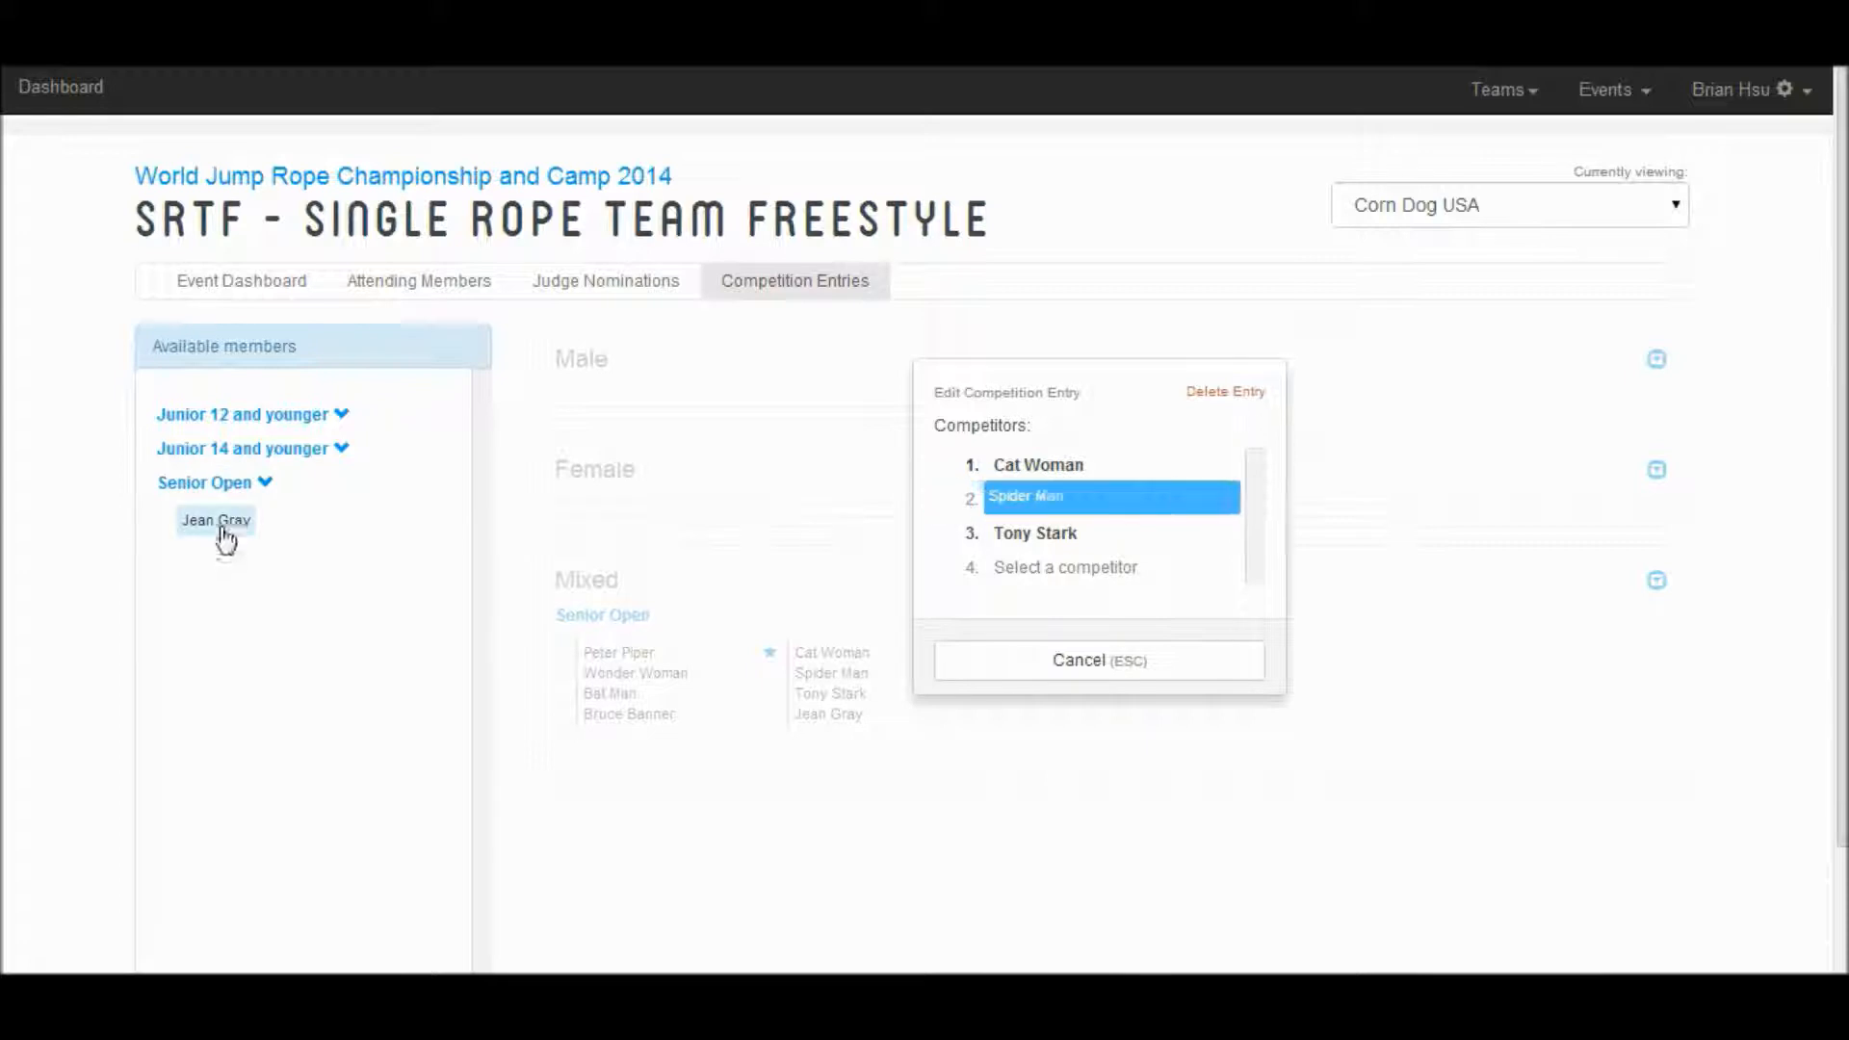
{"action": "left_click", "coordinate": [221, 523]}
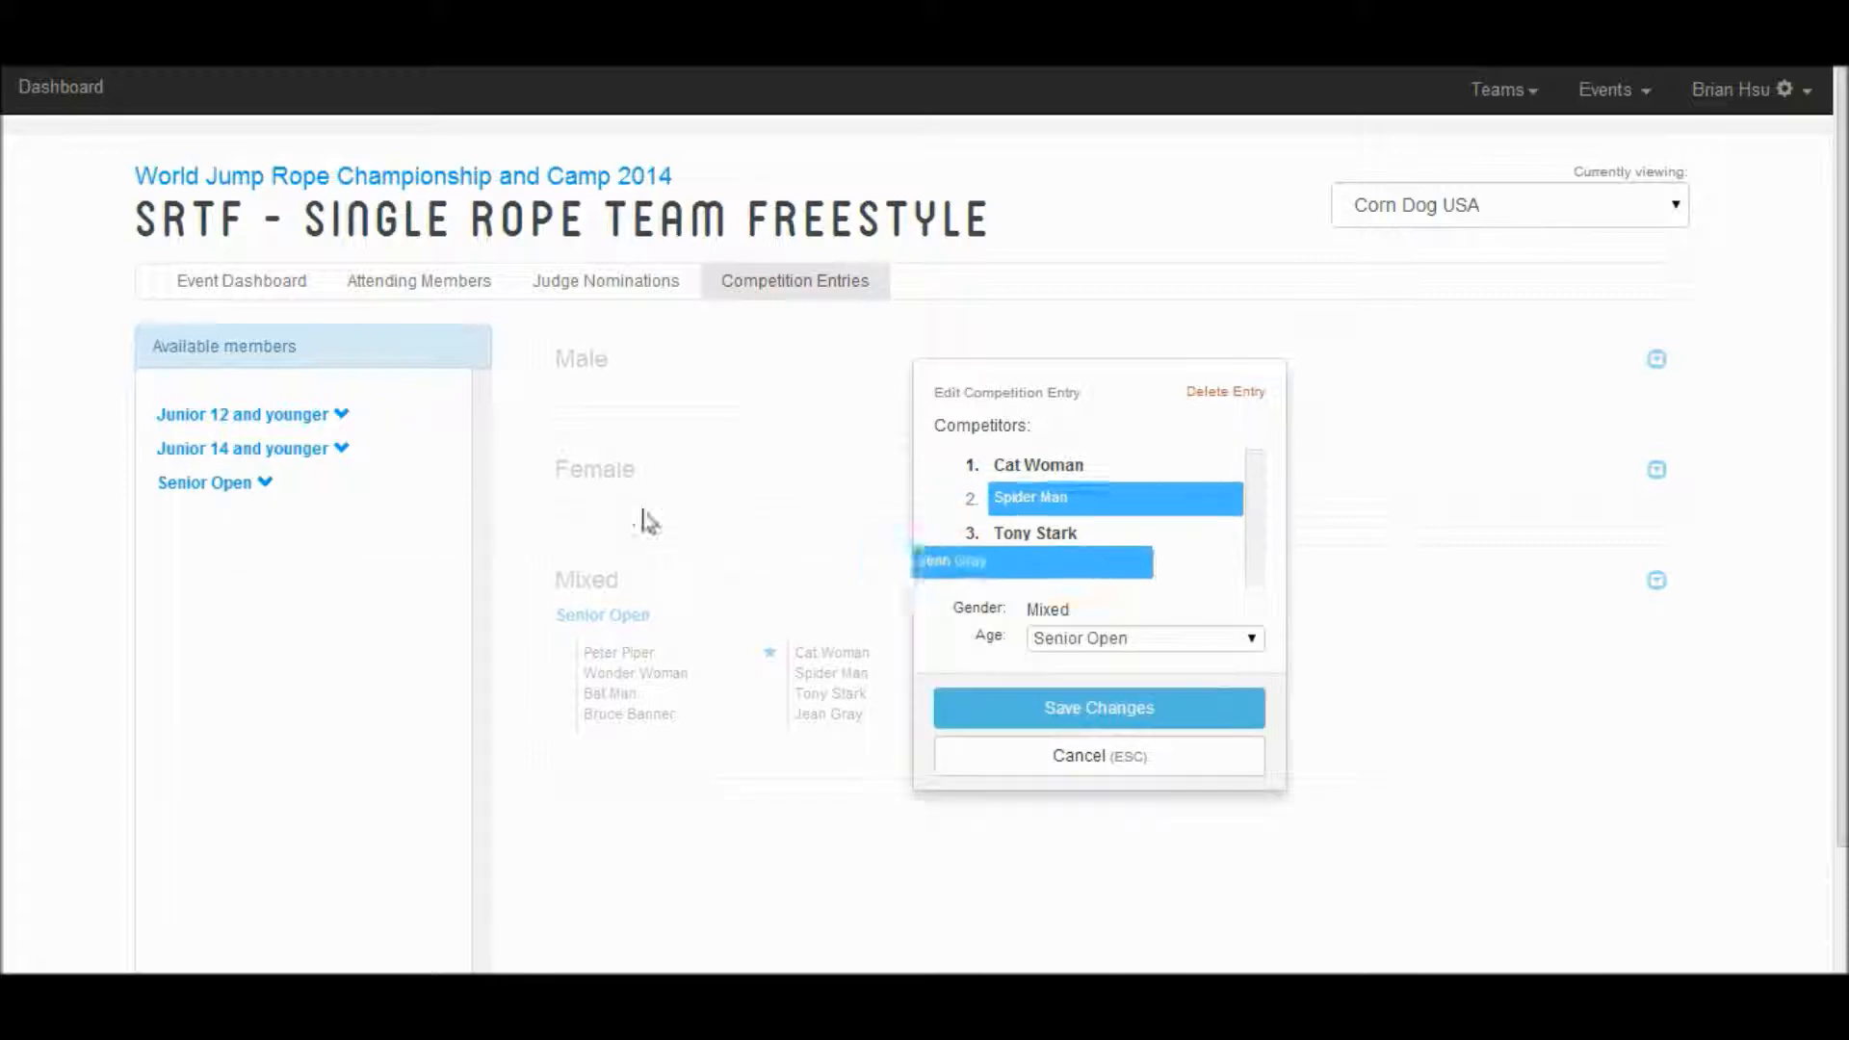
{"action": "left_click", "coordinate": [1248, 393]}
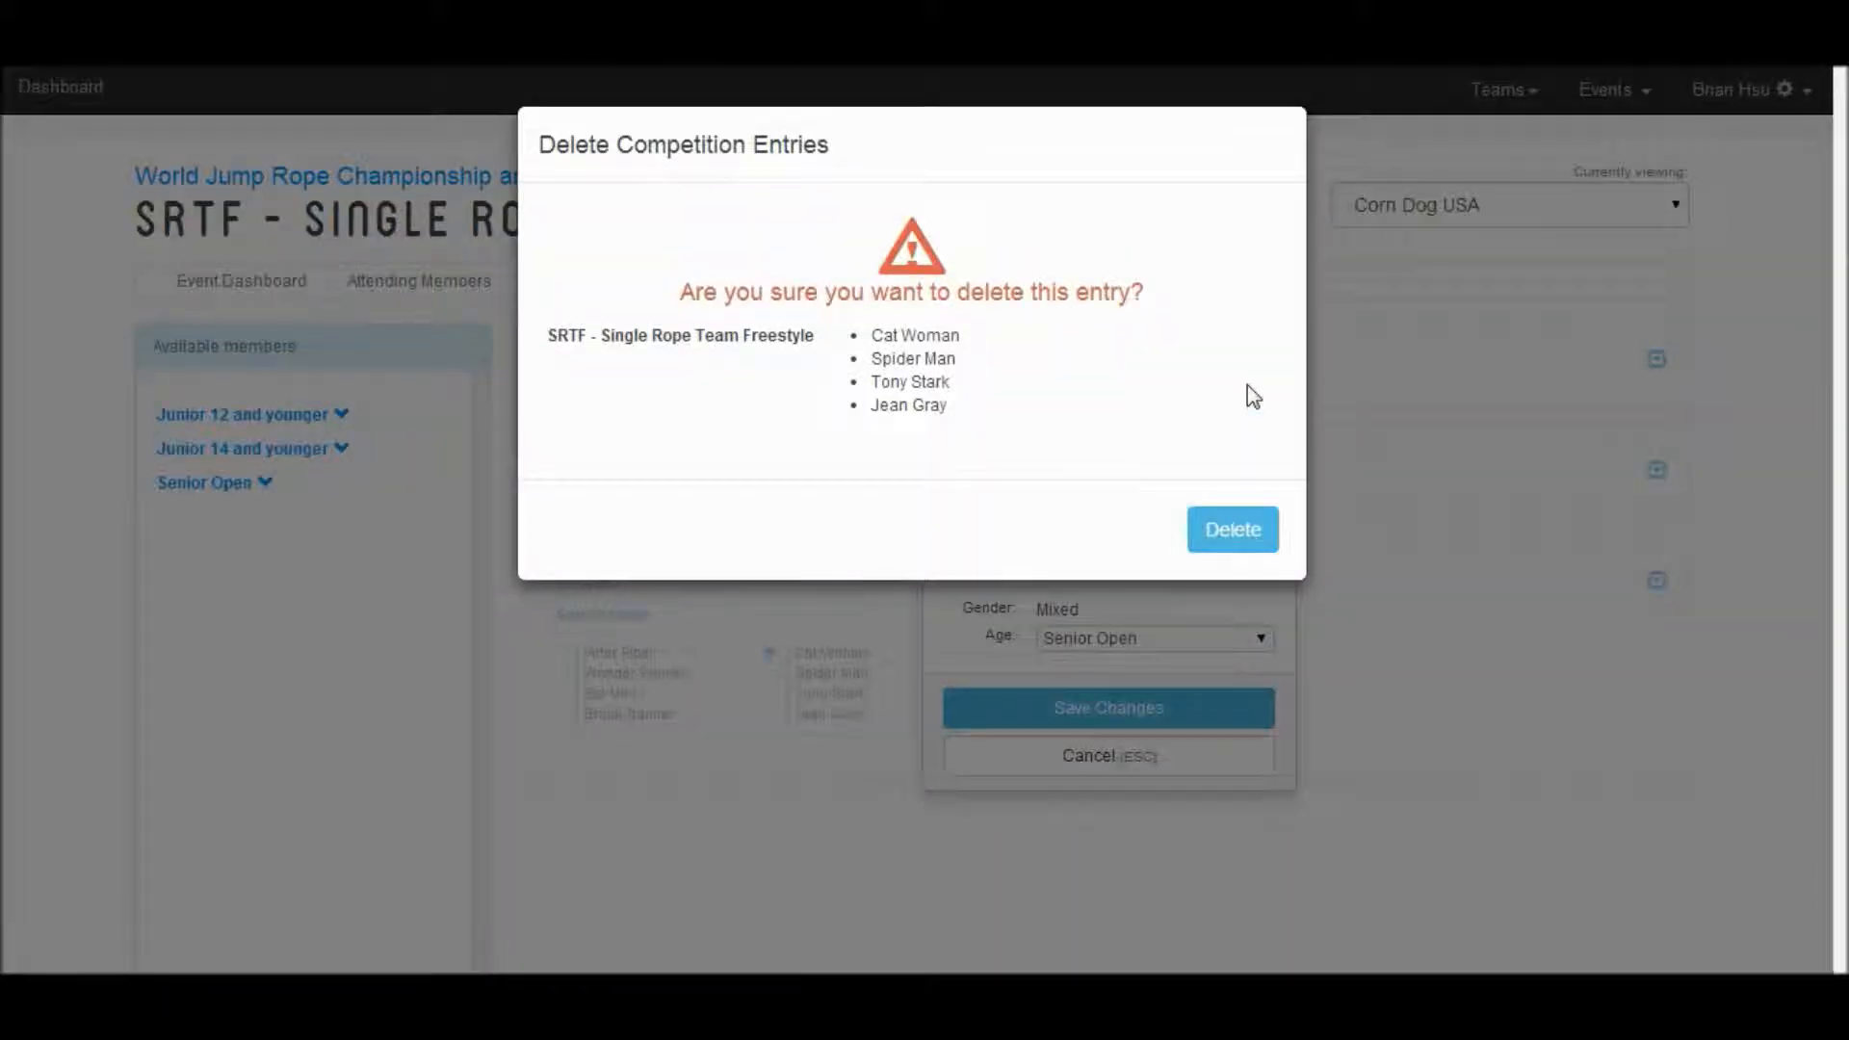
{"action": "left_click", "coordinate": [1240, 513]}
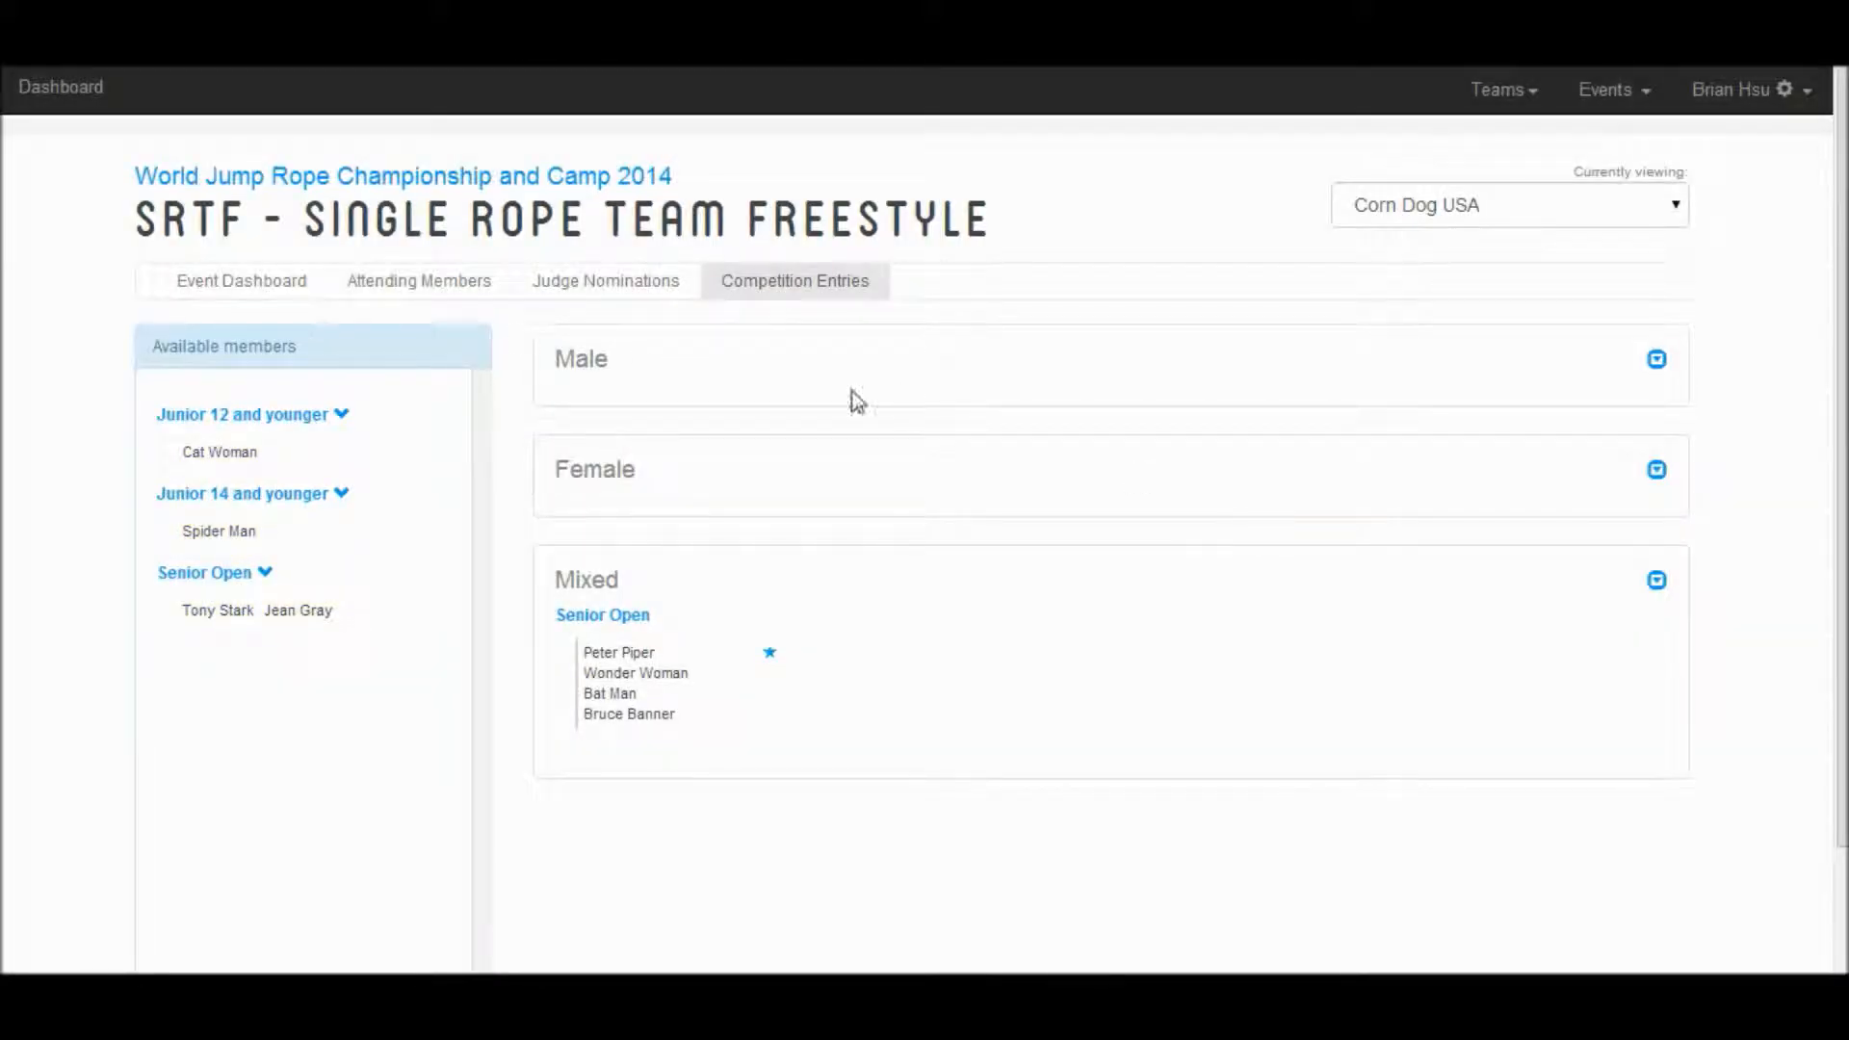
Return to the event dashboard and read the help explanation for Mixed Competitors
{"action": "left_click", "coordinate": [262, 286]}
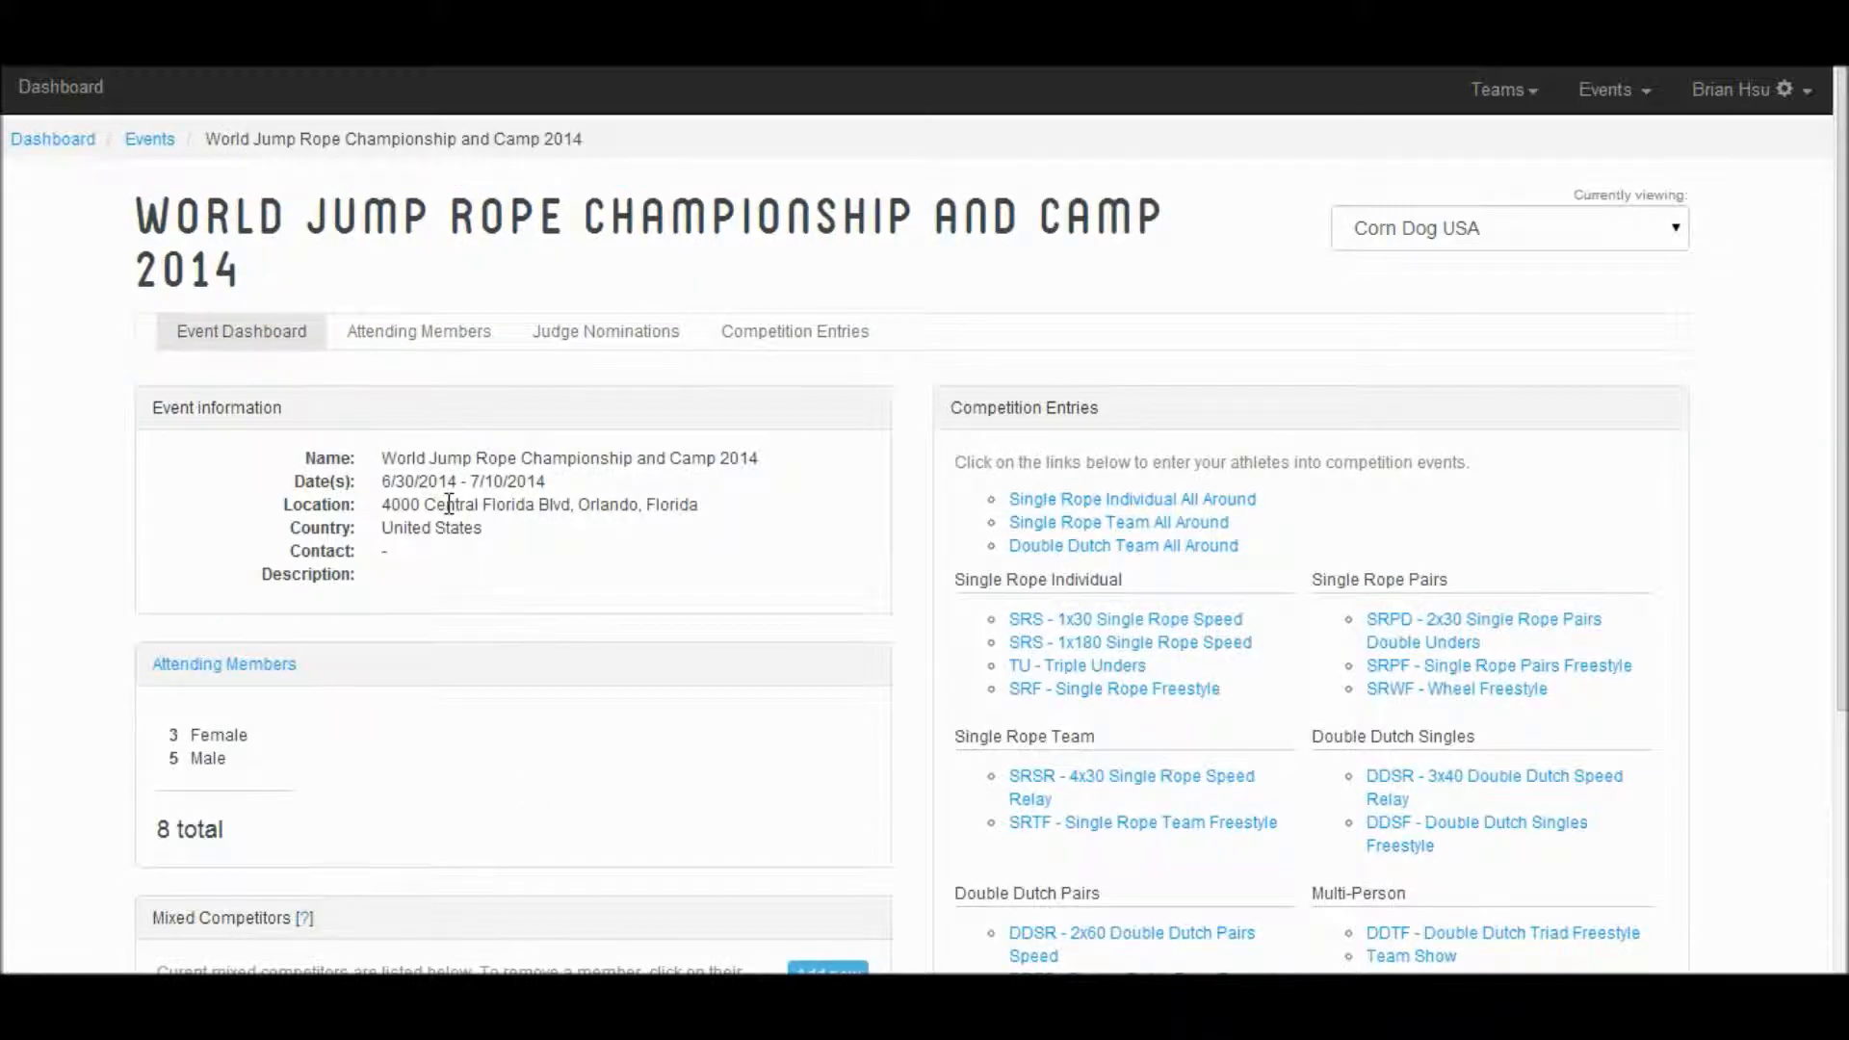
{"action": "scroll", "coordinate": [449, 505], "scroll_direction": "down", "scroll_amount": 4}
{"action": "left_click_drag", "start_coordinate": [338, 521], "coordinate": [144, 536]}
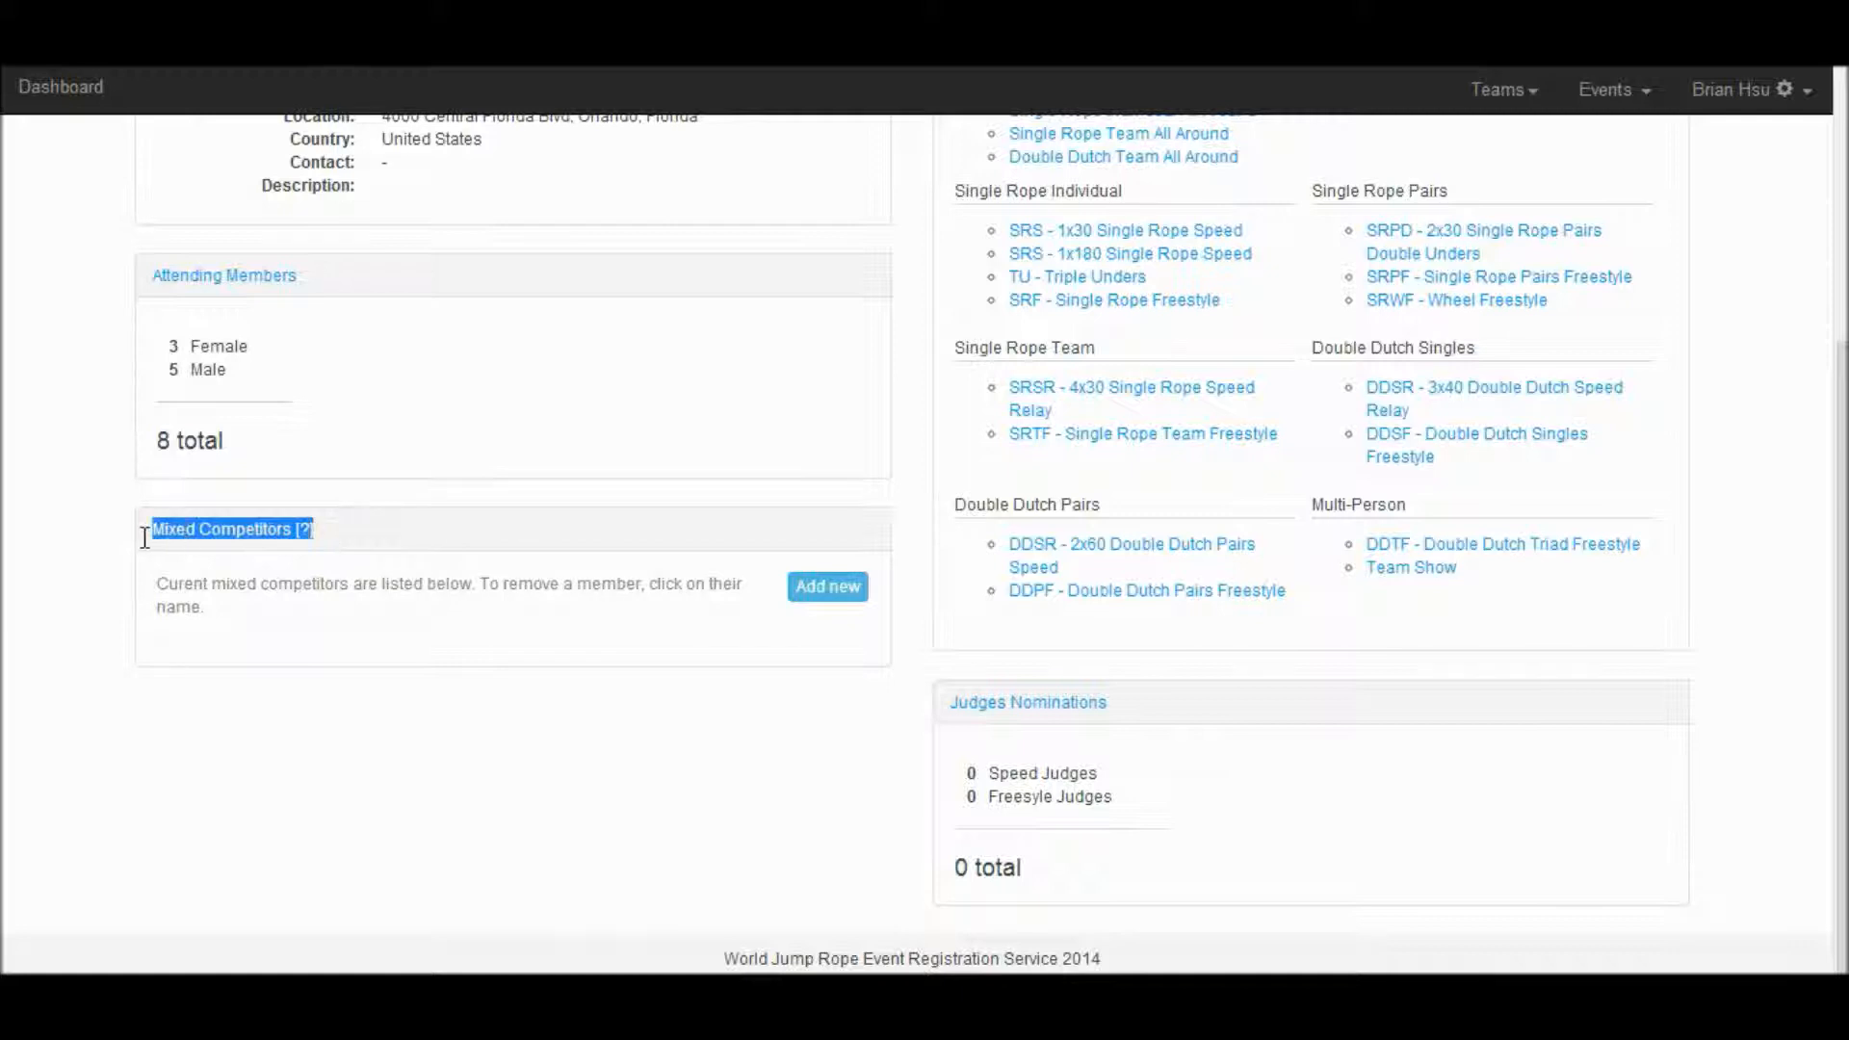
{"action": "left_click", "coordinate": [402, 542]}
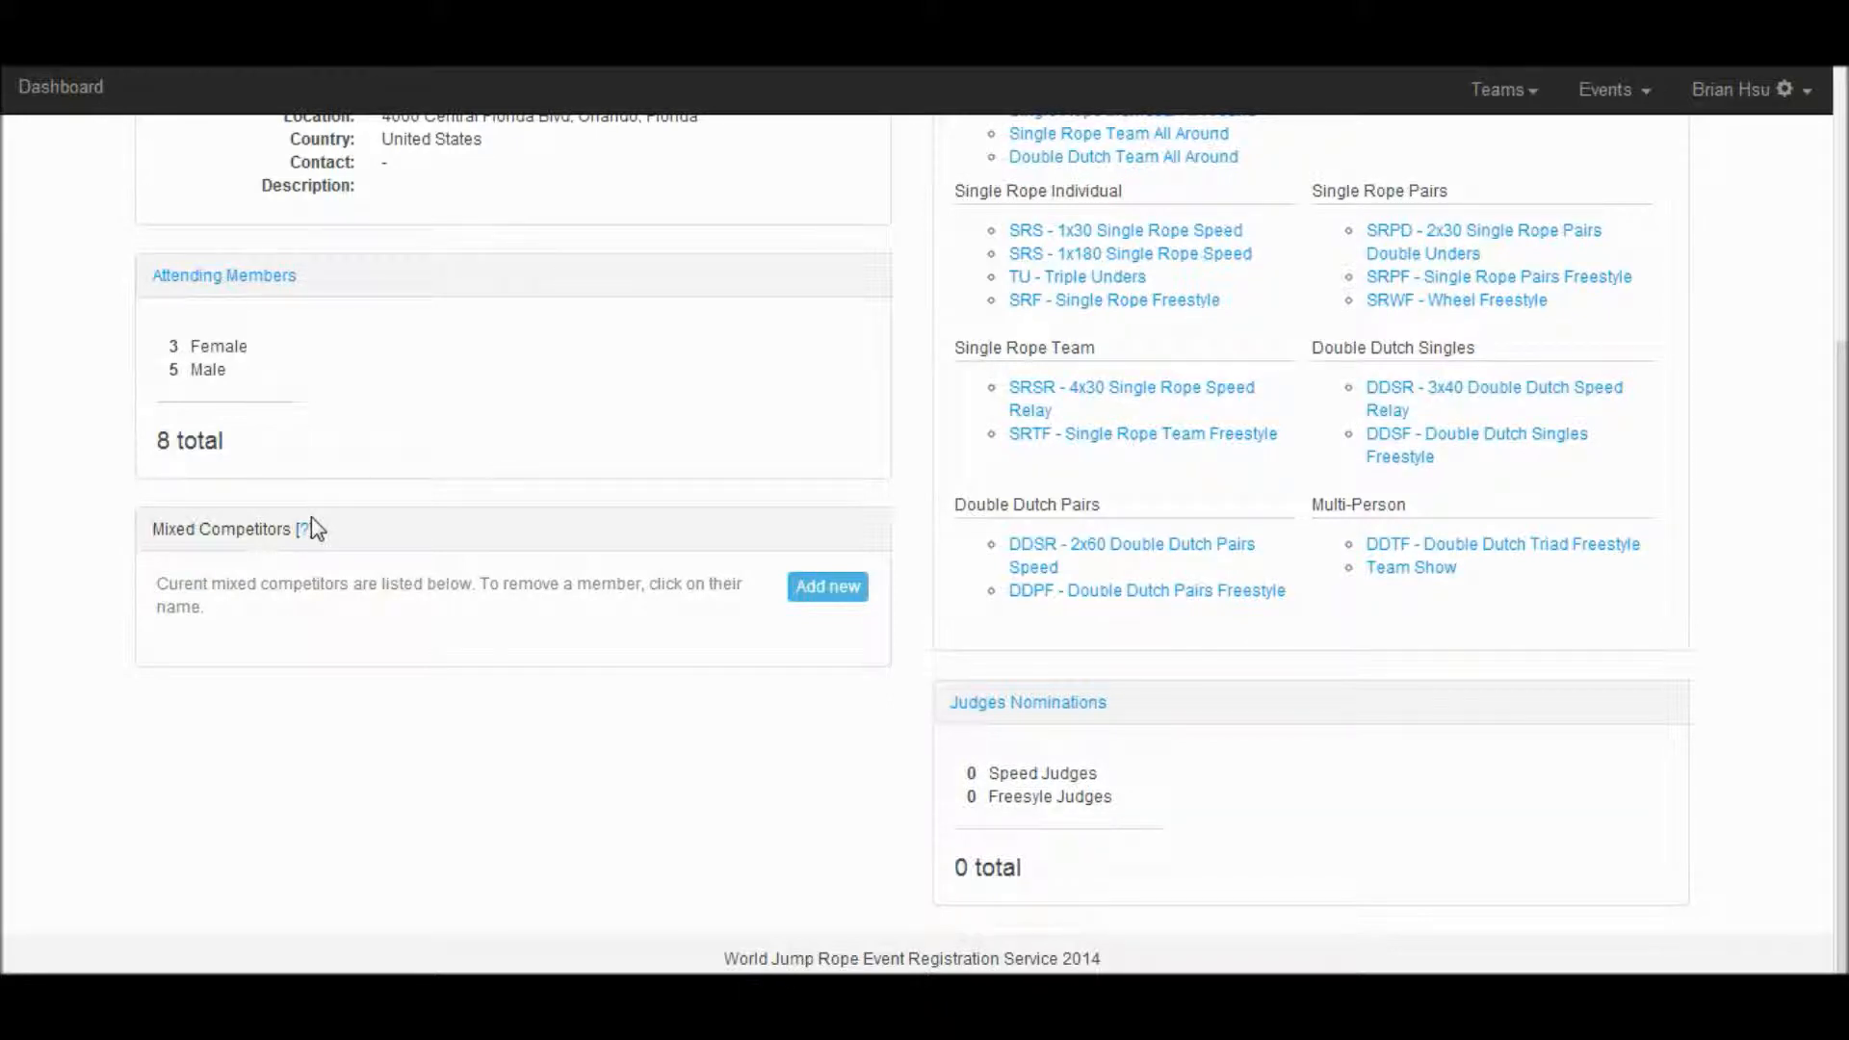
{"action": "mouse_move", "coordinate": [306, 532]}
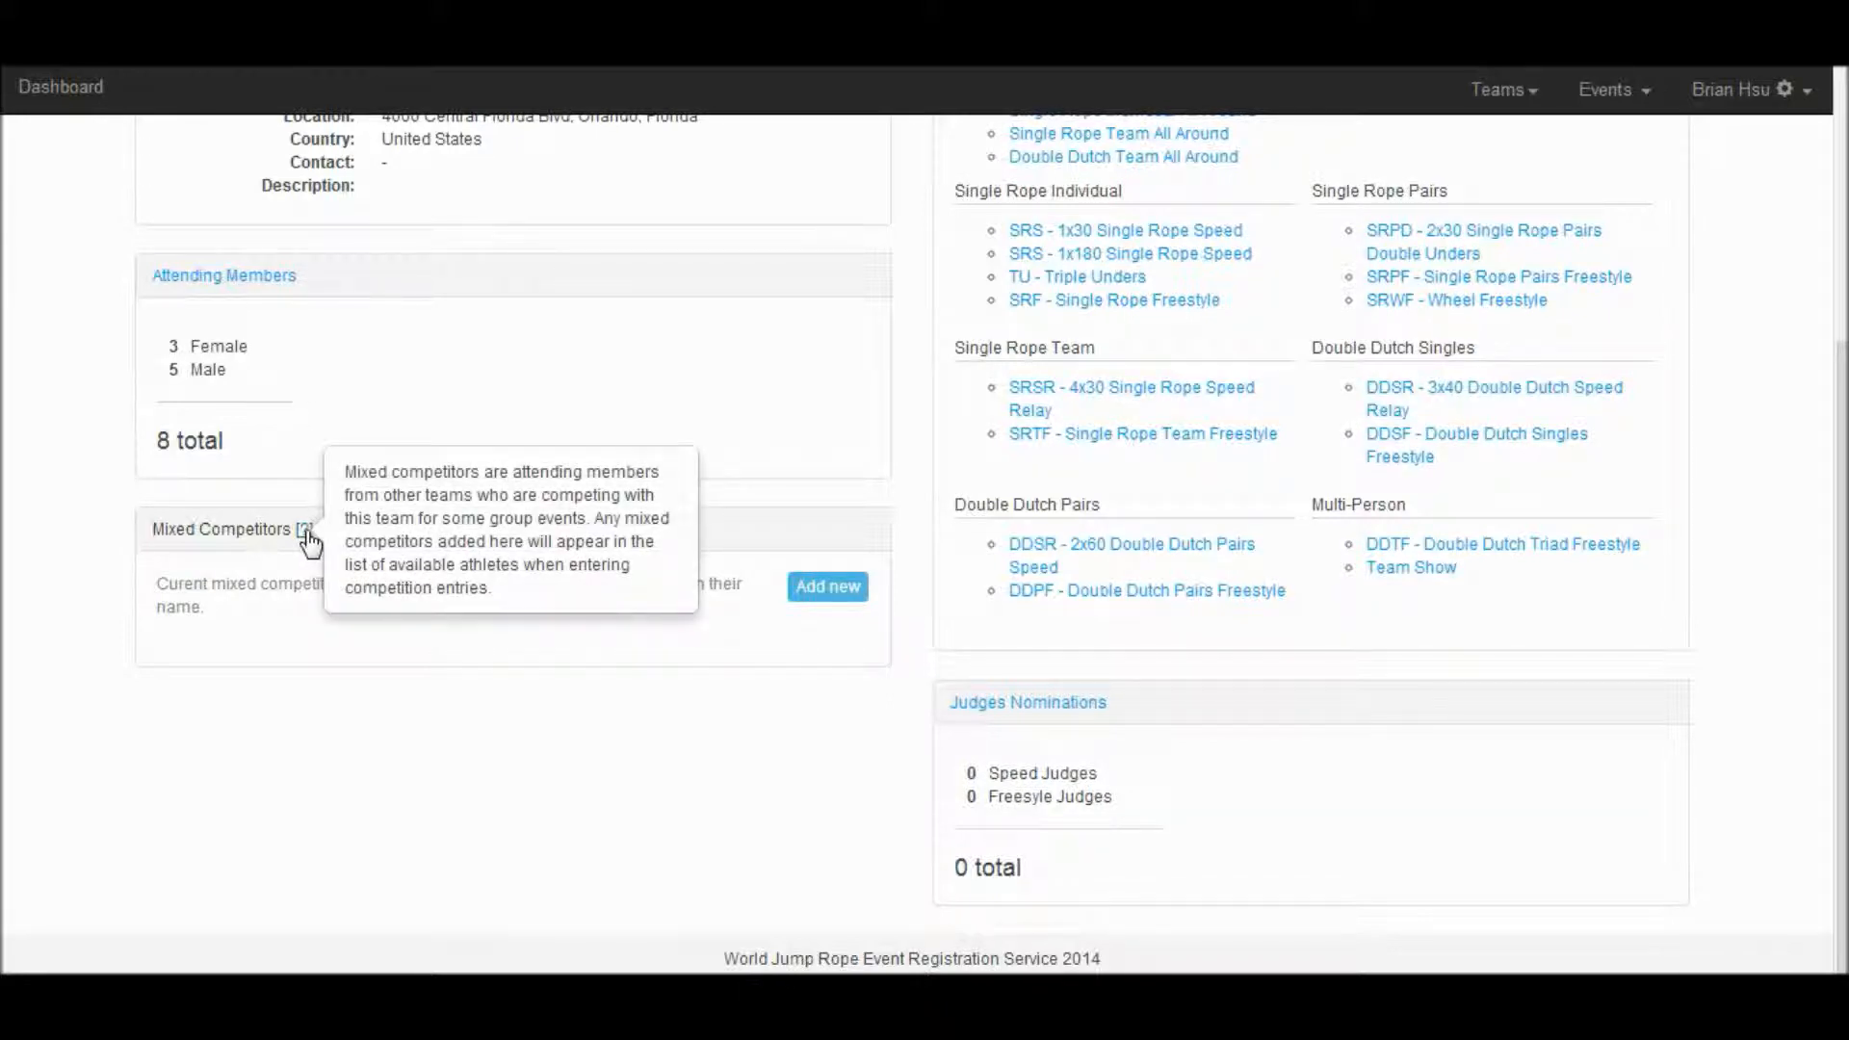
Find the competitor from another team by name and add them to the team's Mixed Competitors list
{"action": "left_click", "coordinate": [814, 589]}
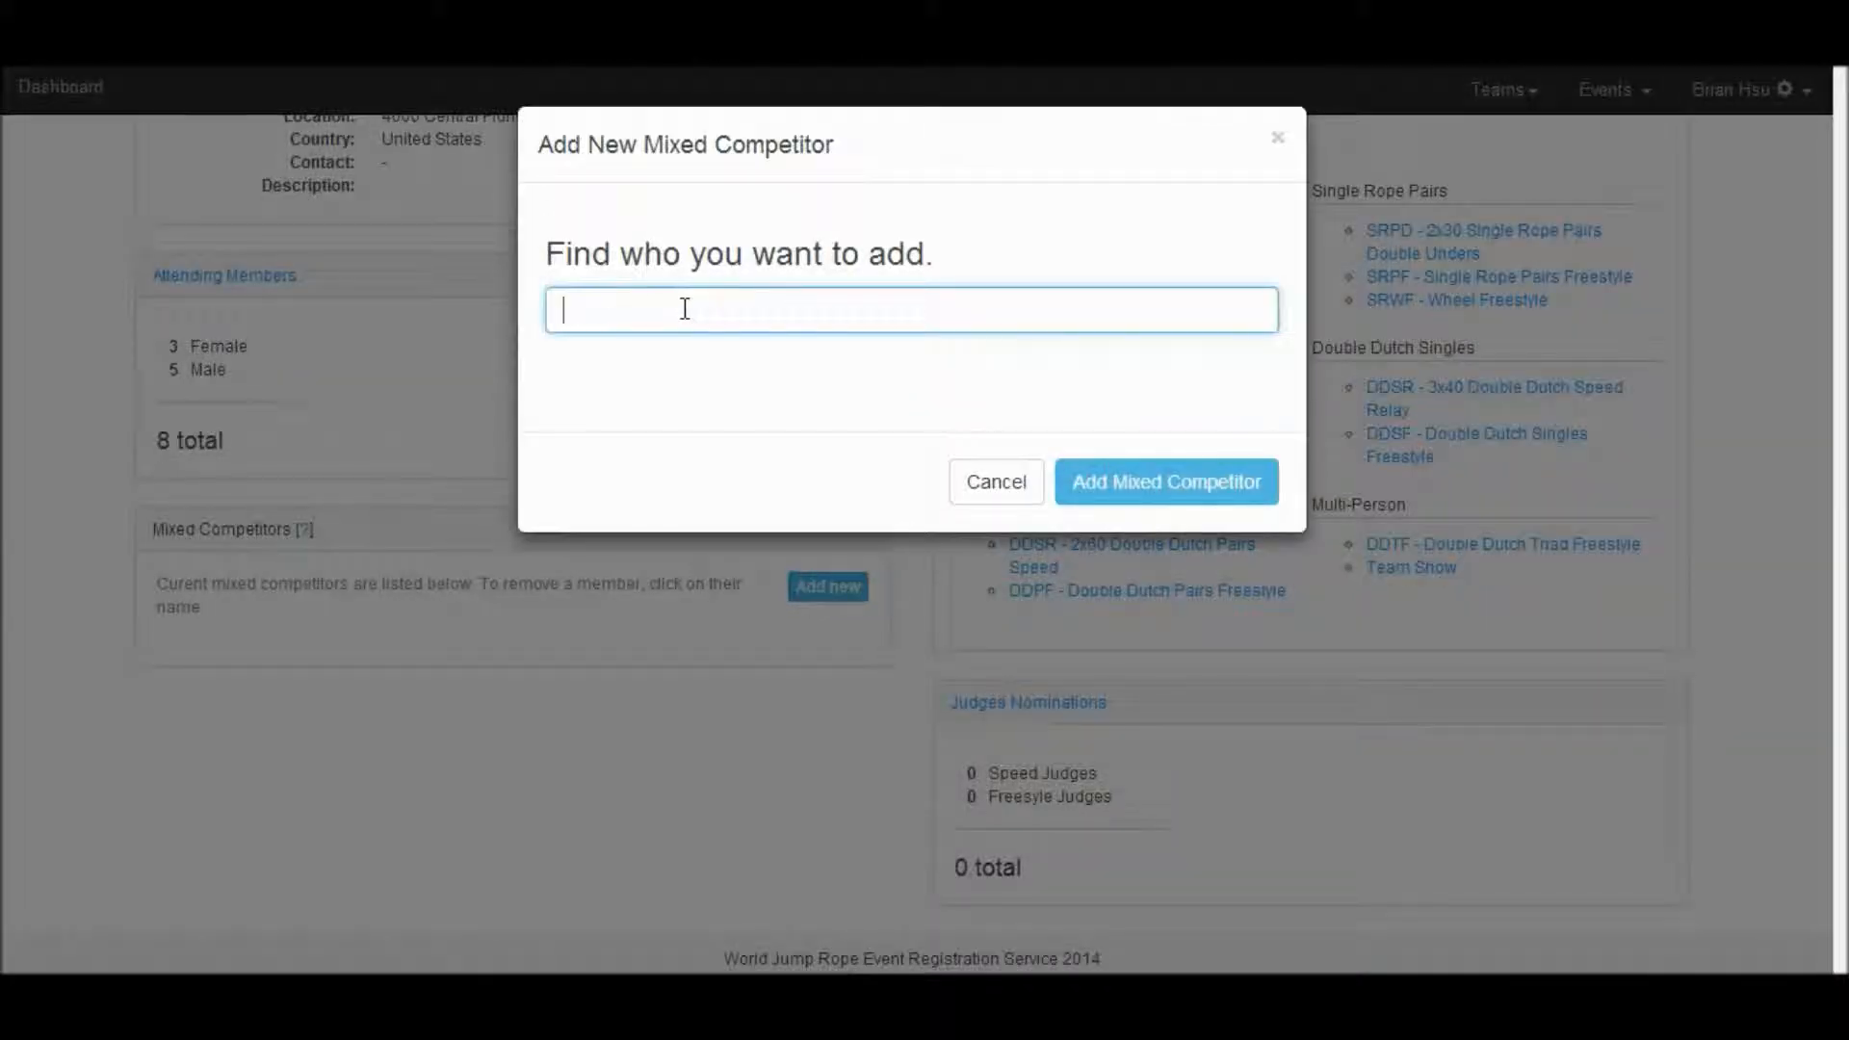
{"action": "type", "text": "Sally"}
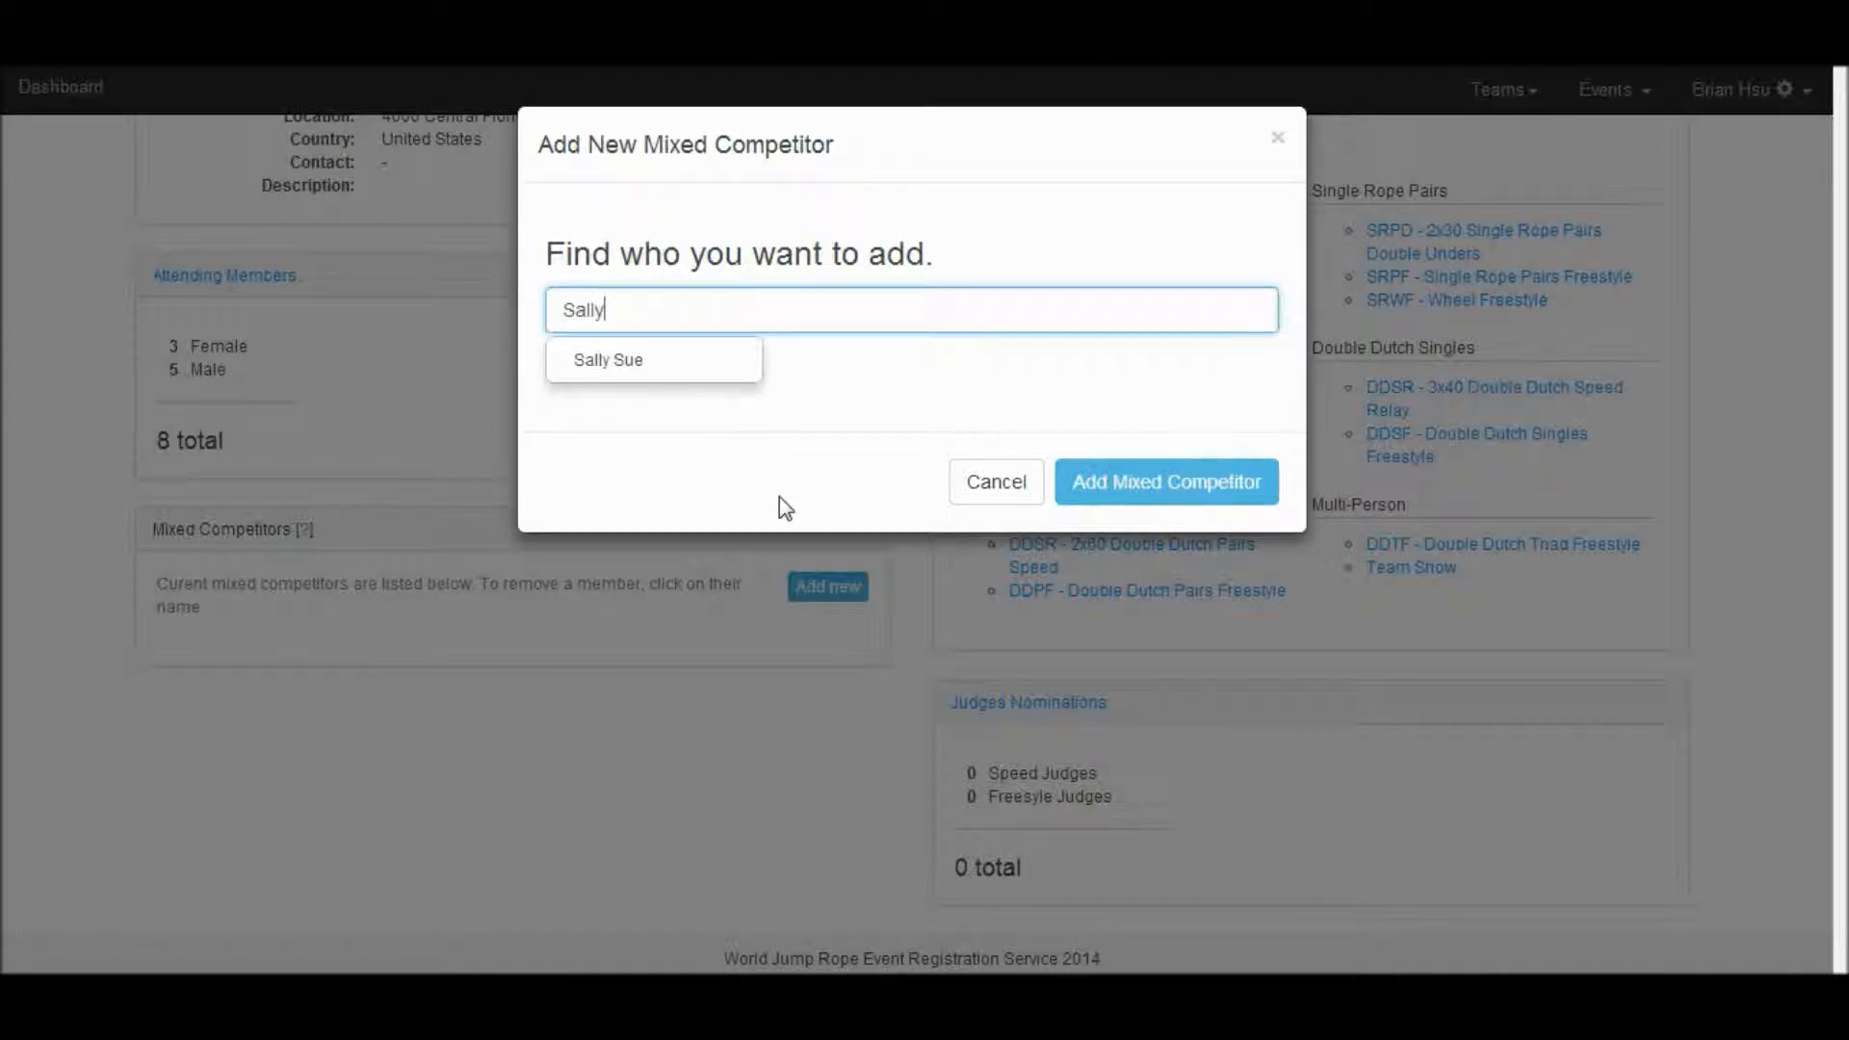
{"action": "left_click", "coordinate": [679, 366]}
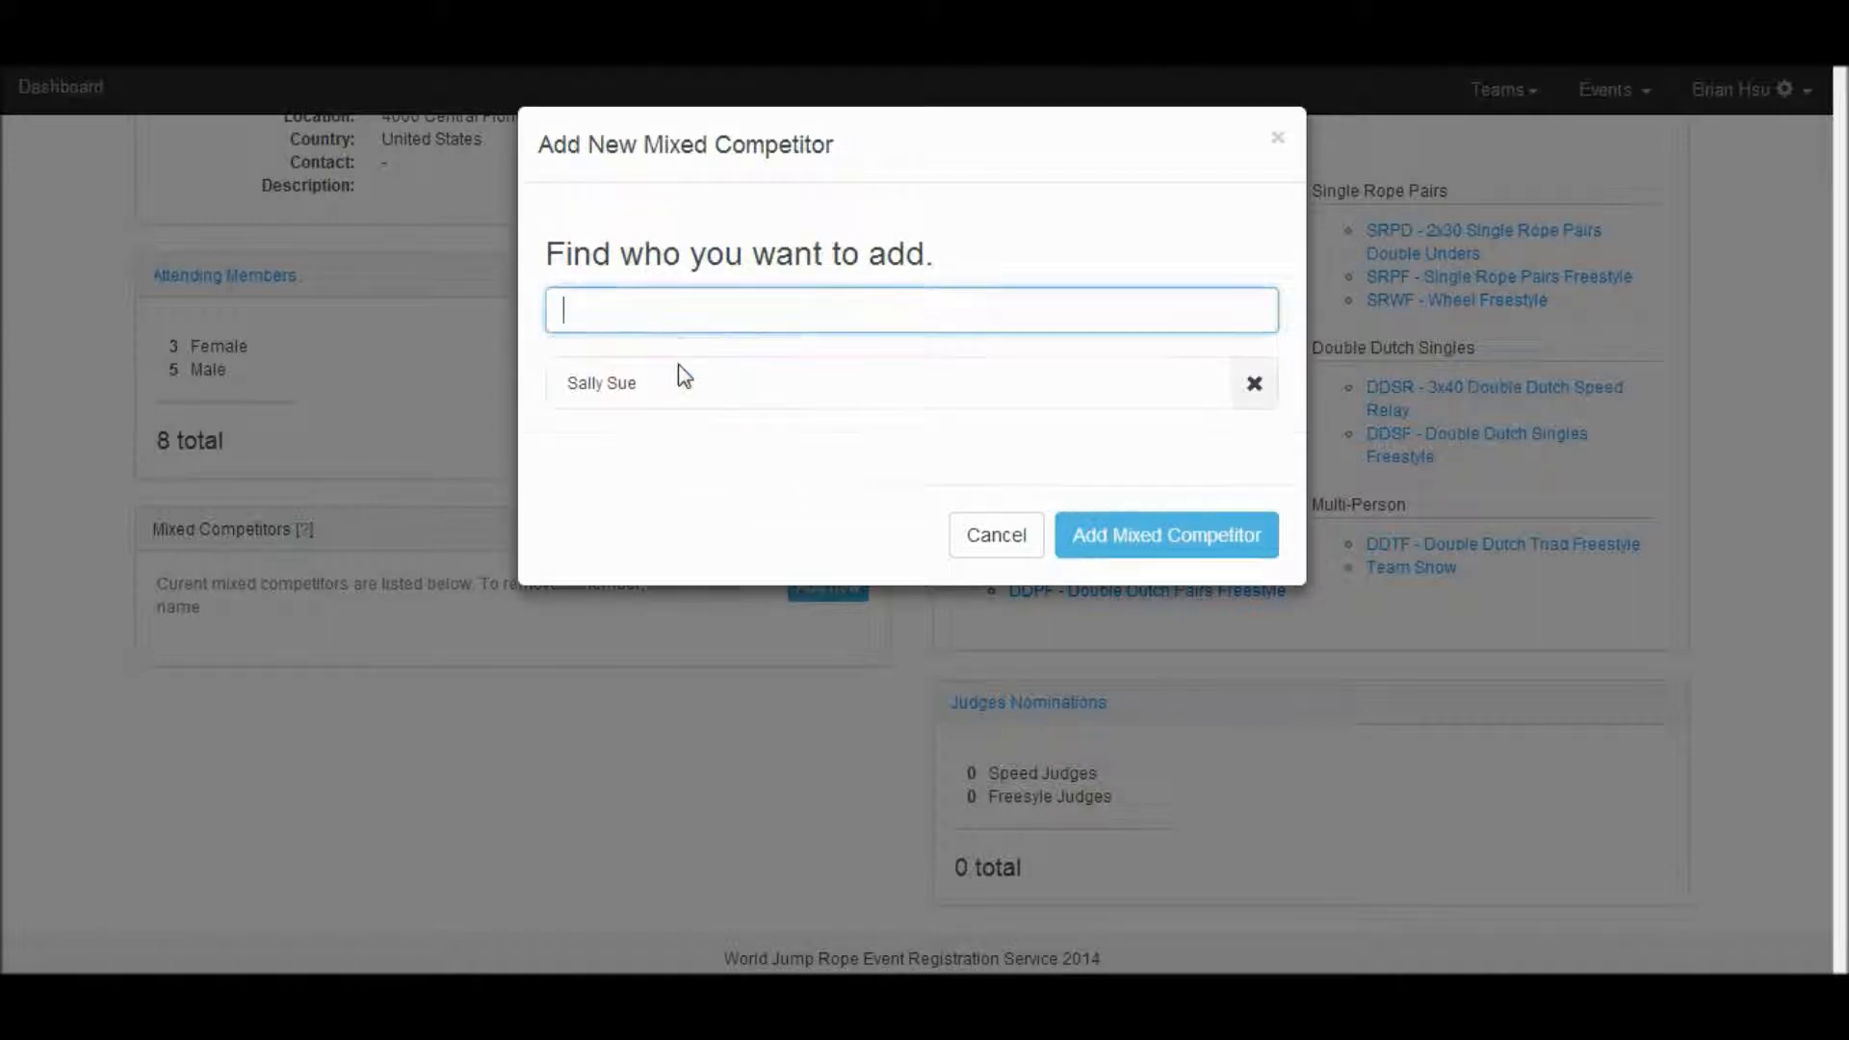
{"action": "left_click", "coordinate": [1141, 547]}
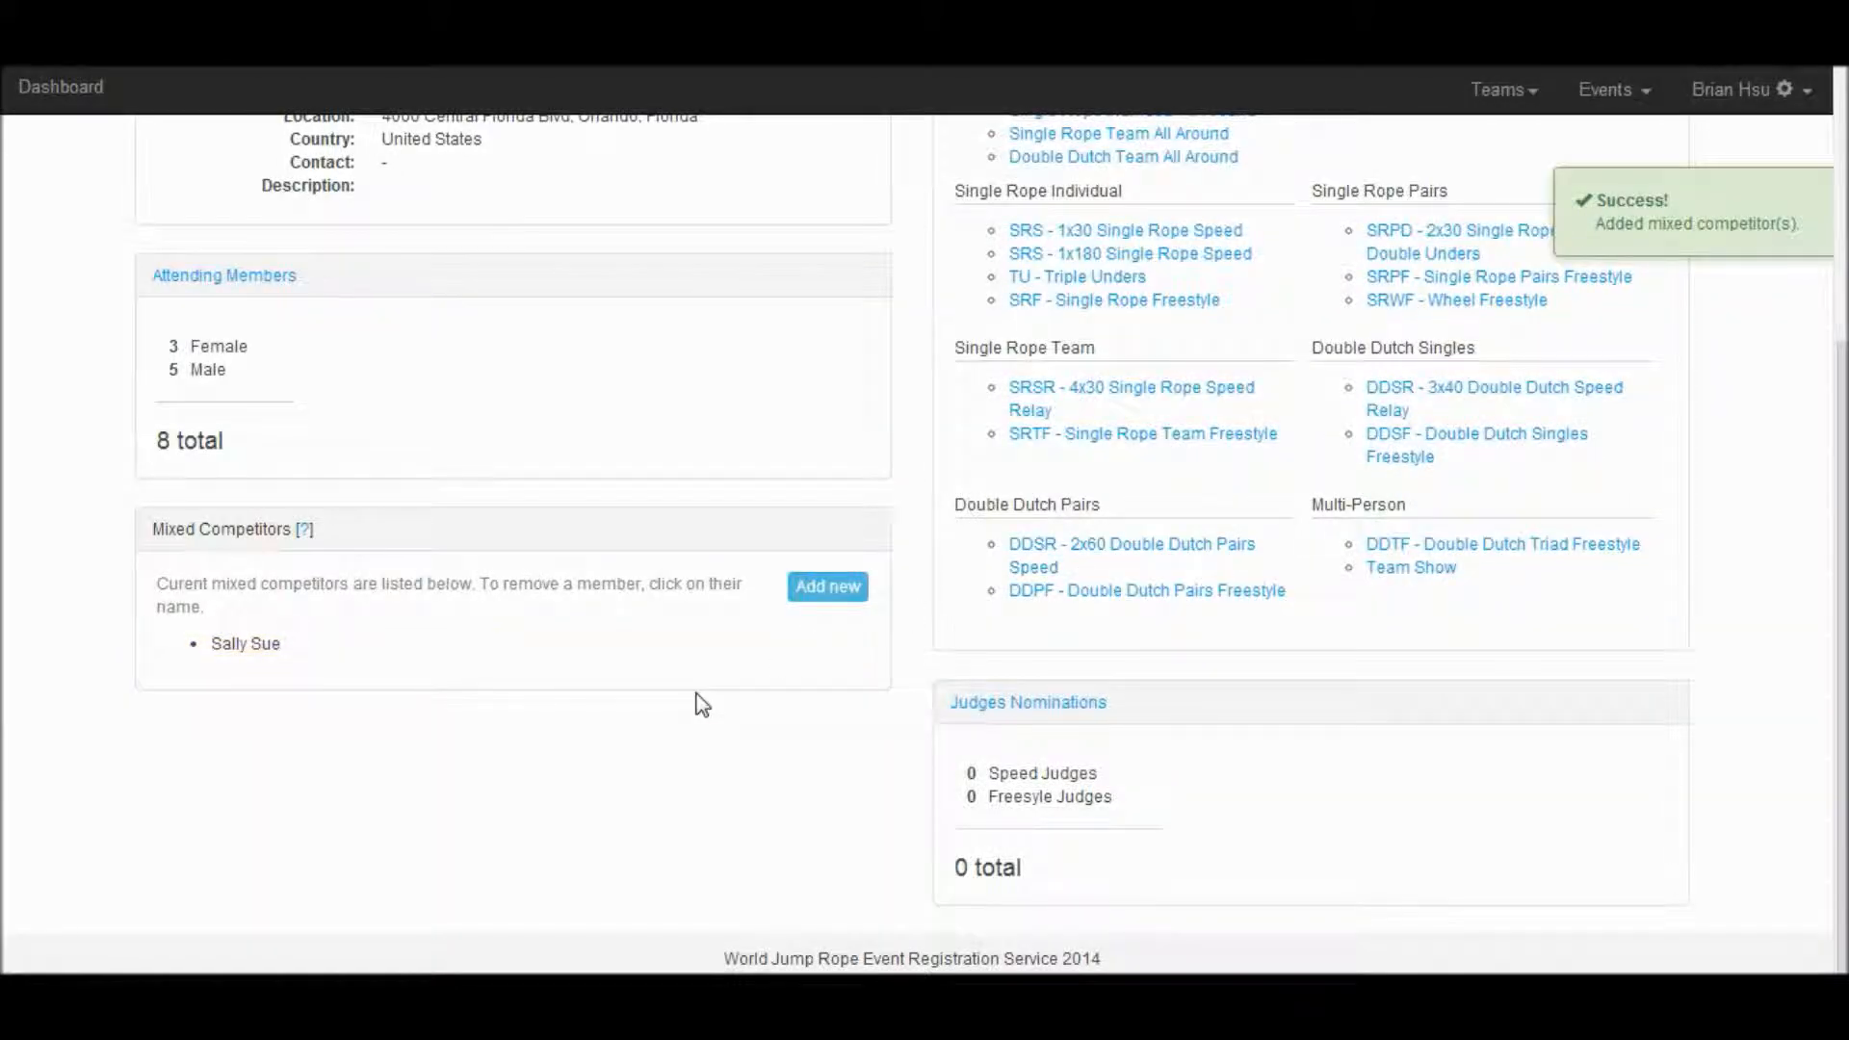
In DDSR - 3x40 Double Dutch Speed Relay, add a Mixed Junior 14 and younger entry with the new mixed competitor and both other junior members
{"action": "scroll", "coordinate": [702, 704], "scroll_direction": "up", "scroll_amount": 4}
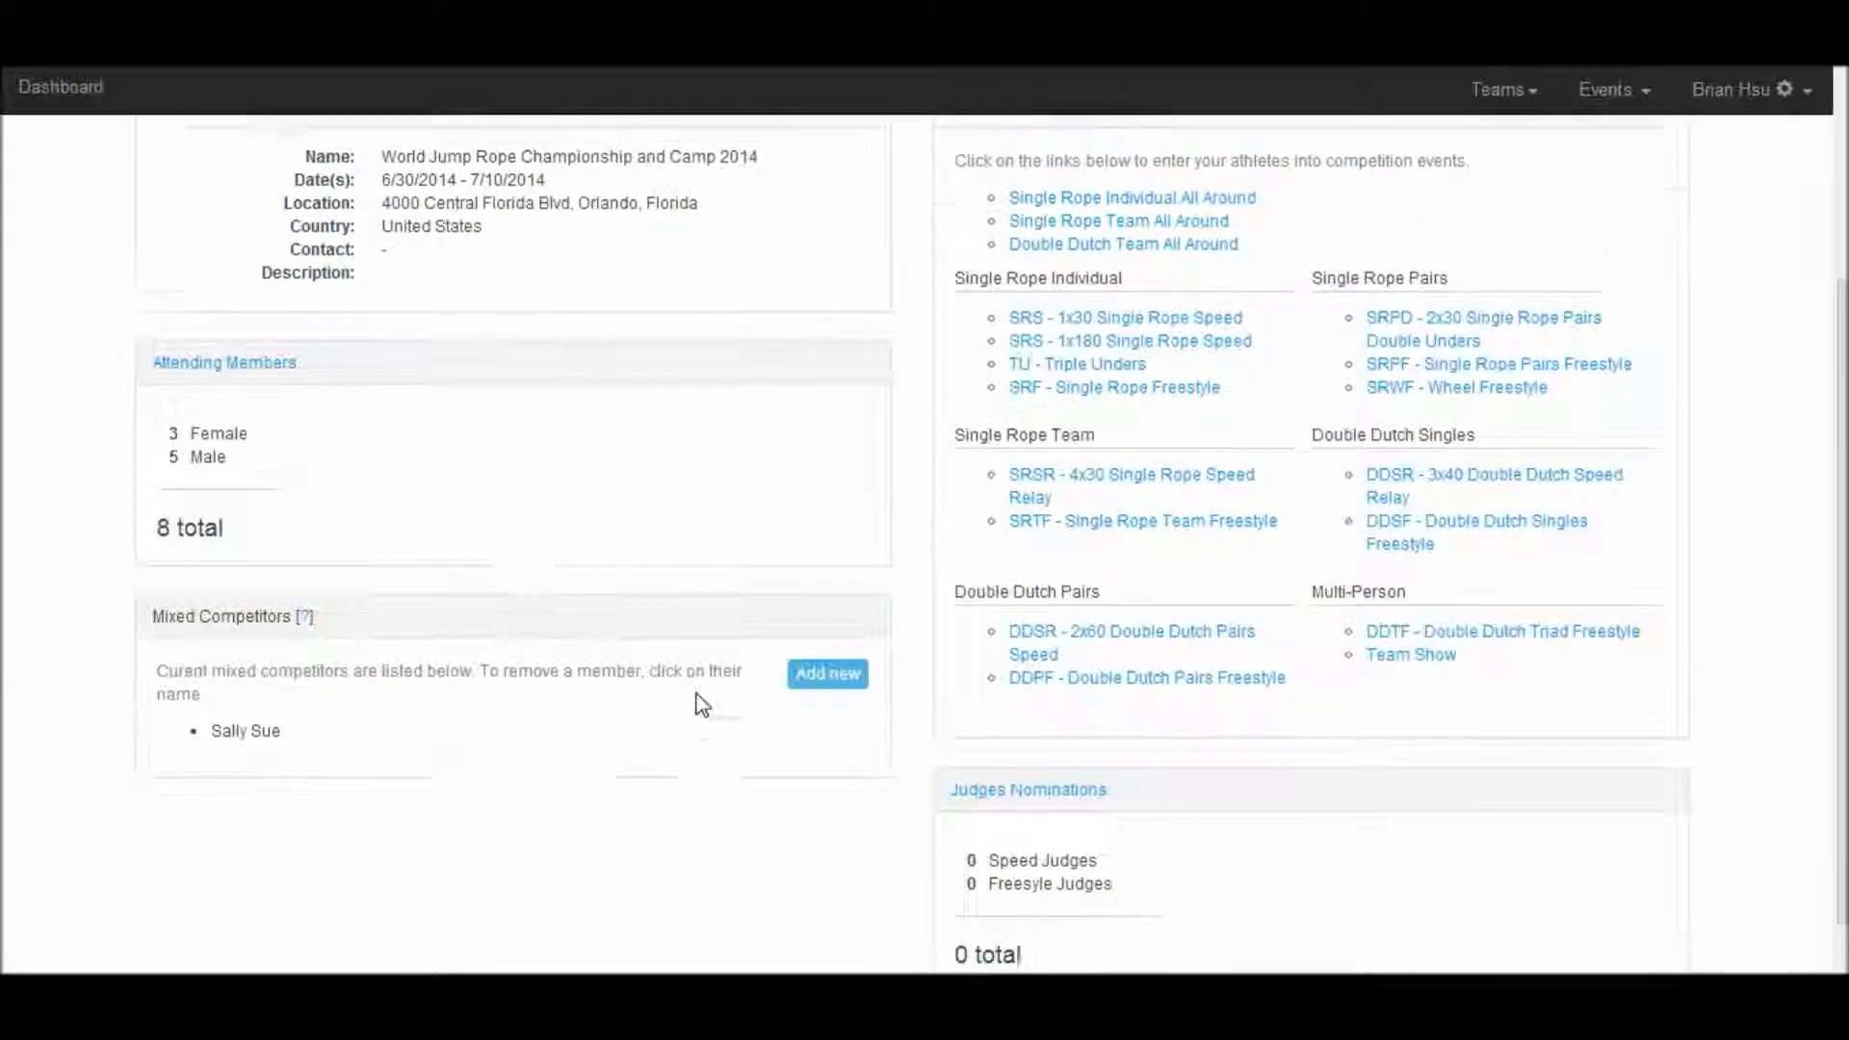
{"action": "scroll", "coordinate": [743, 652], "scroll_direction": "down", "scroll_amount": 1}
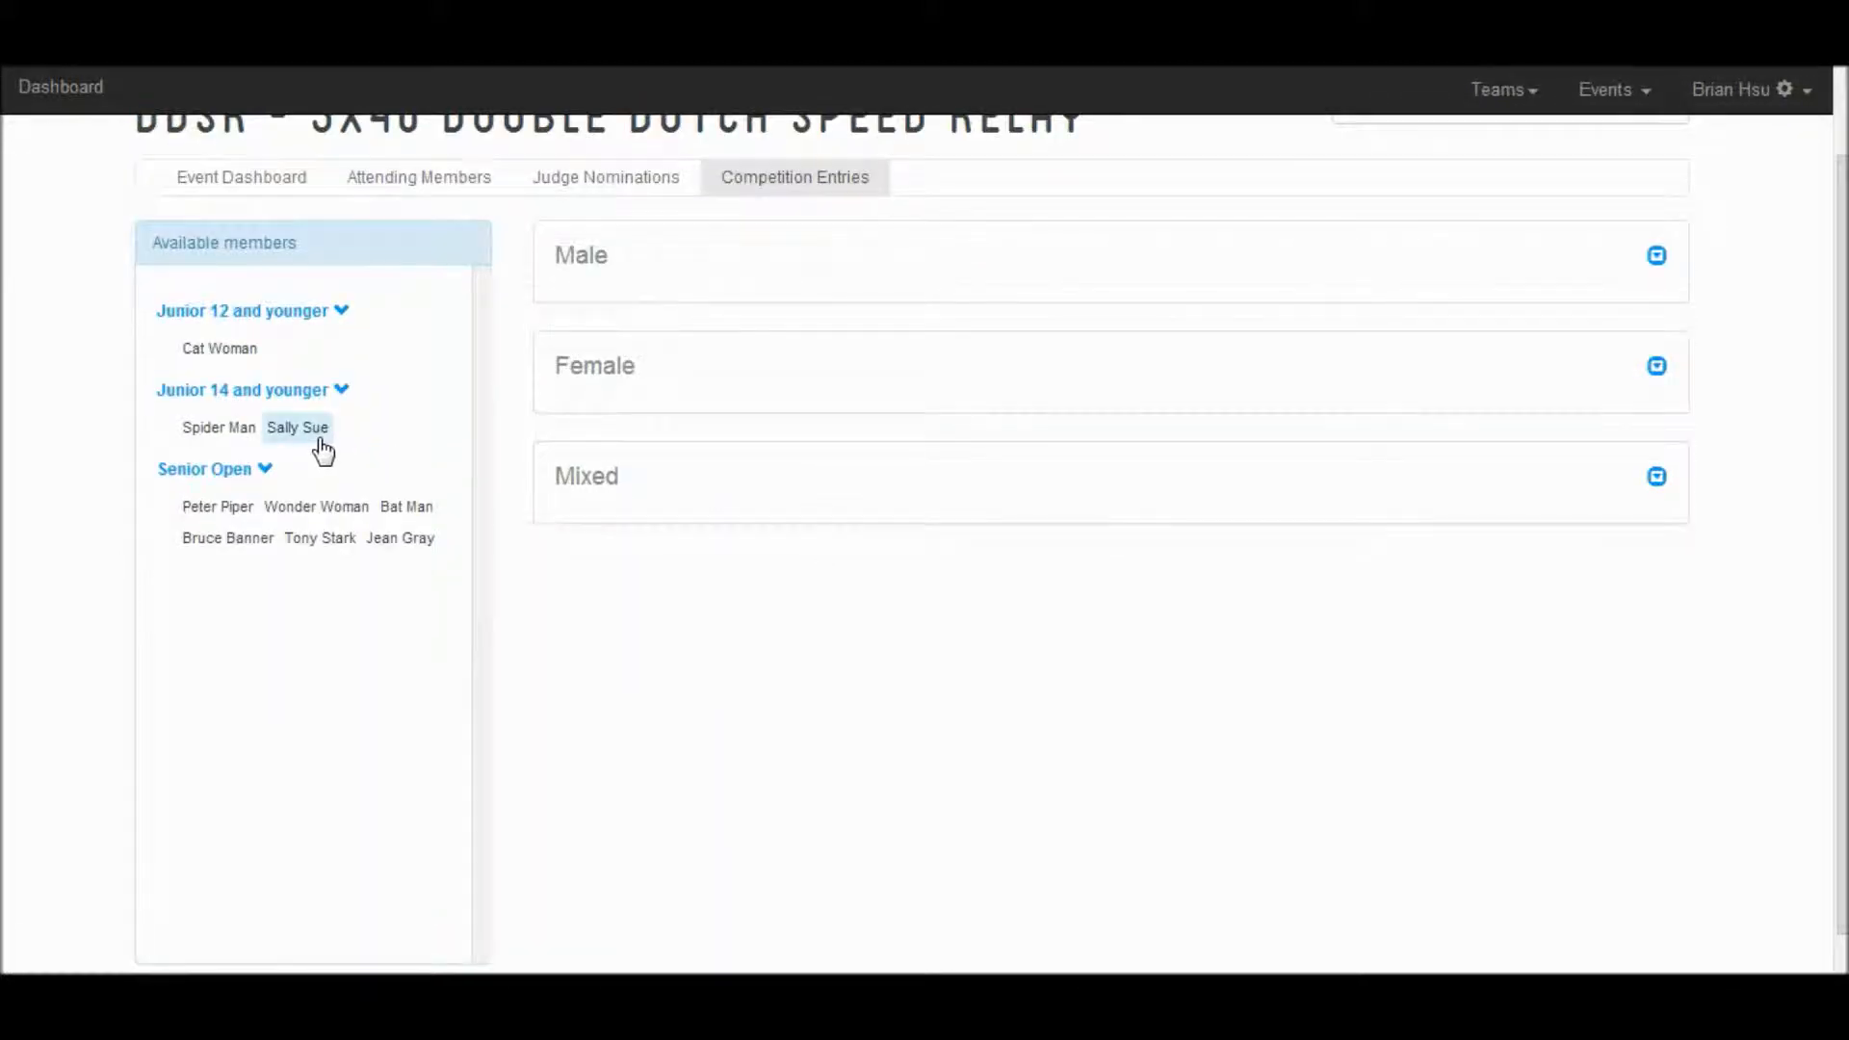
{"action": "left_click", "coordinate": [323, 435]}
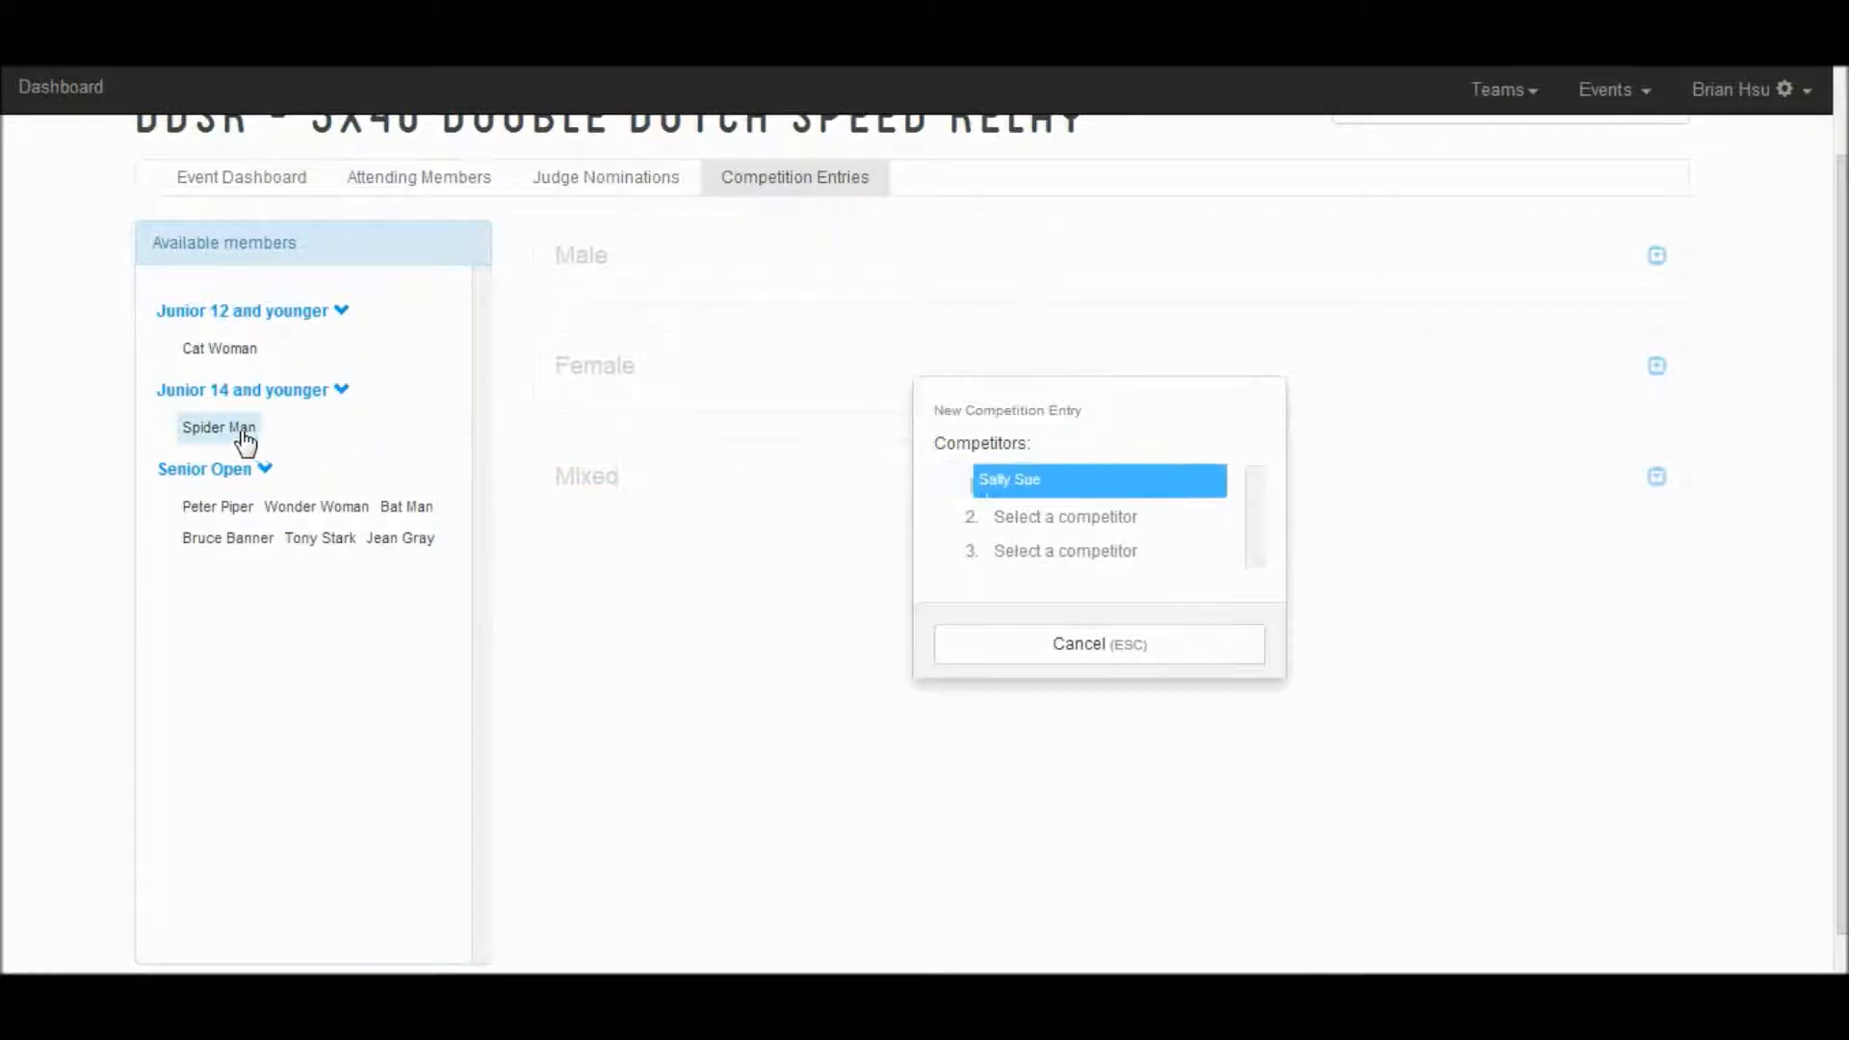
{"action": "left_click", "coordinate": [231, 428]}
{"action": "left_click", "coordinate": [220, 350]}
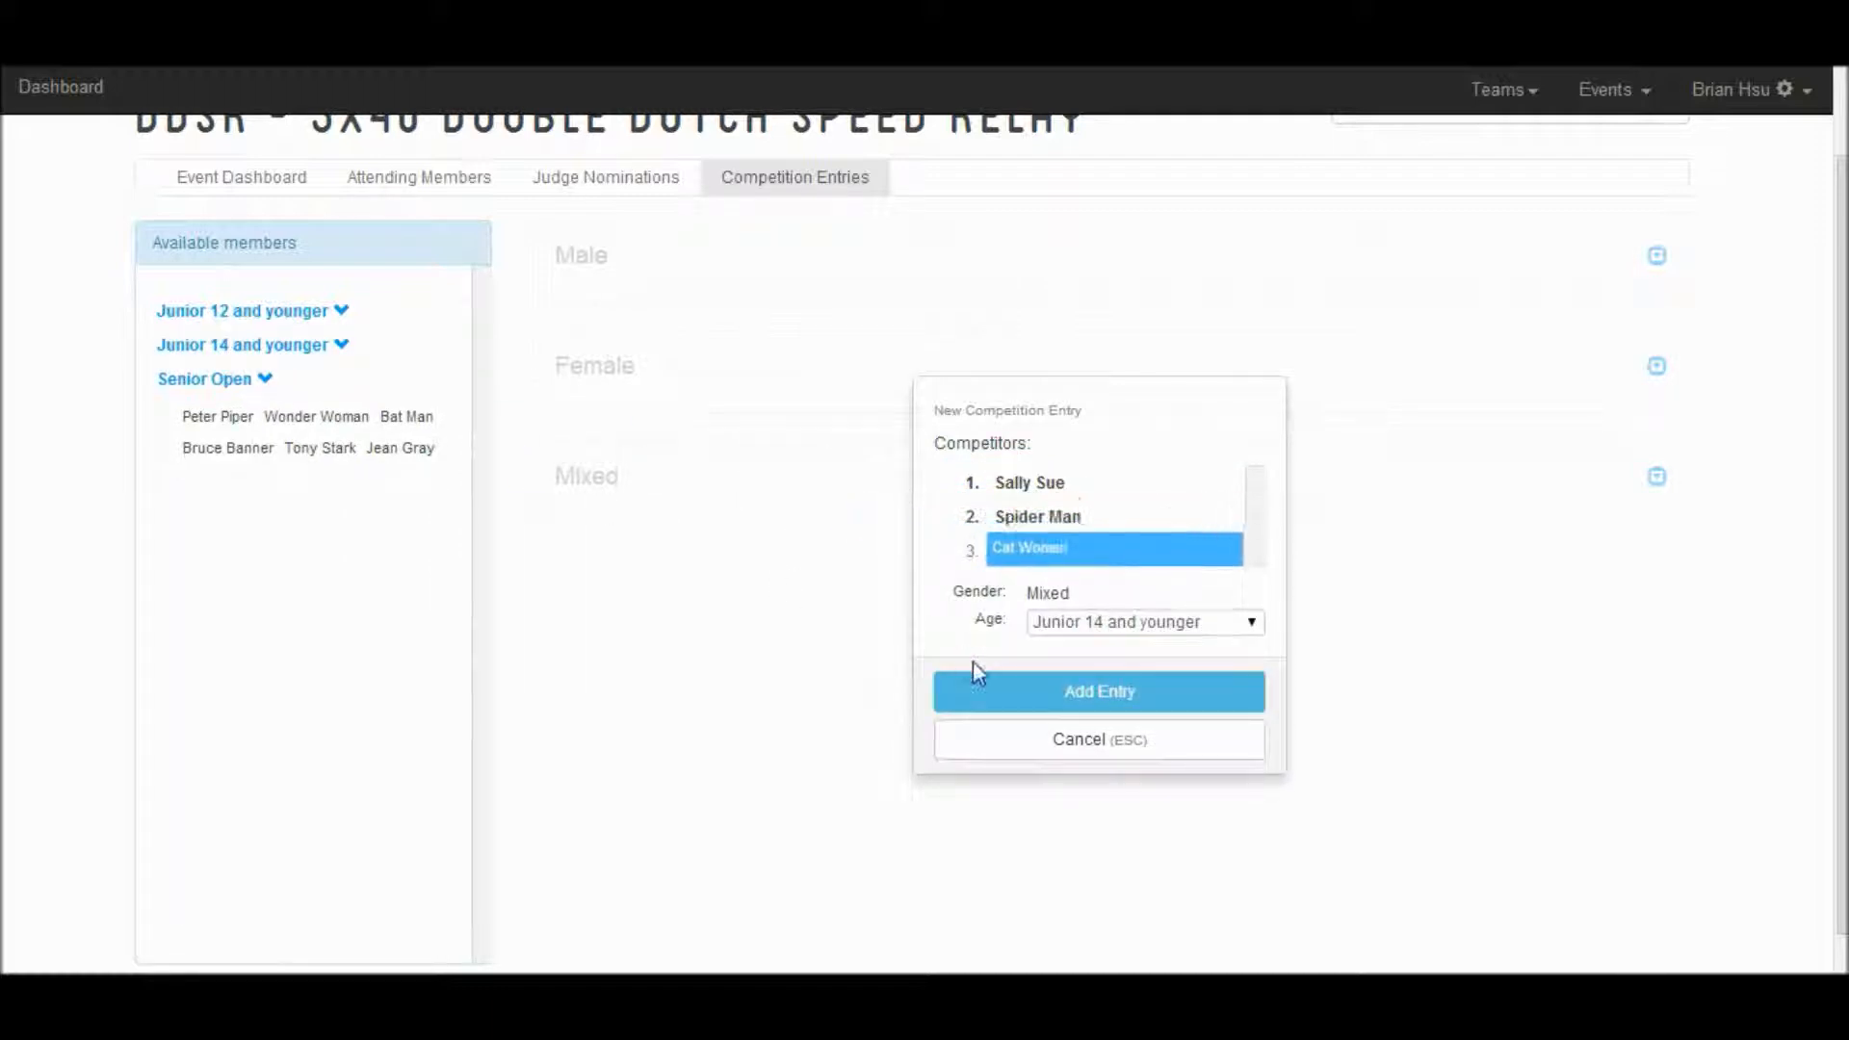
{"action": "left_click", "coordinate": [975, 692]}
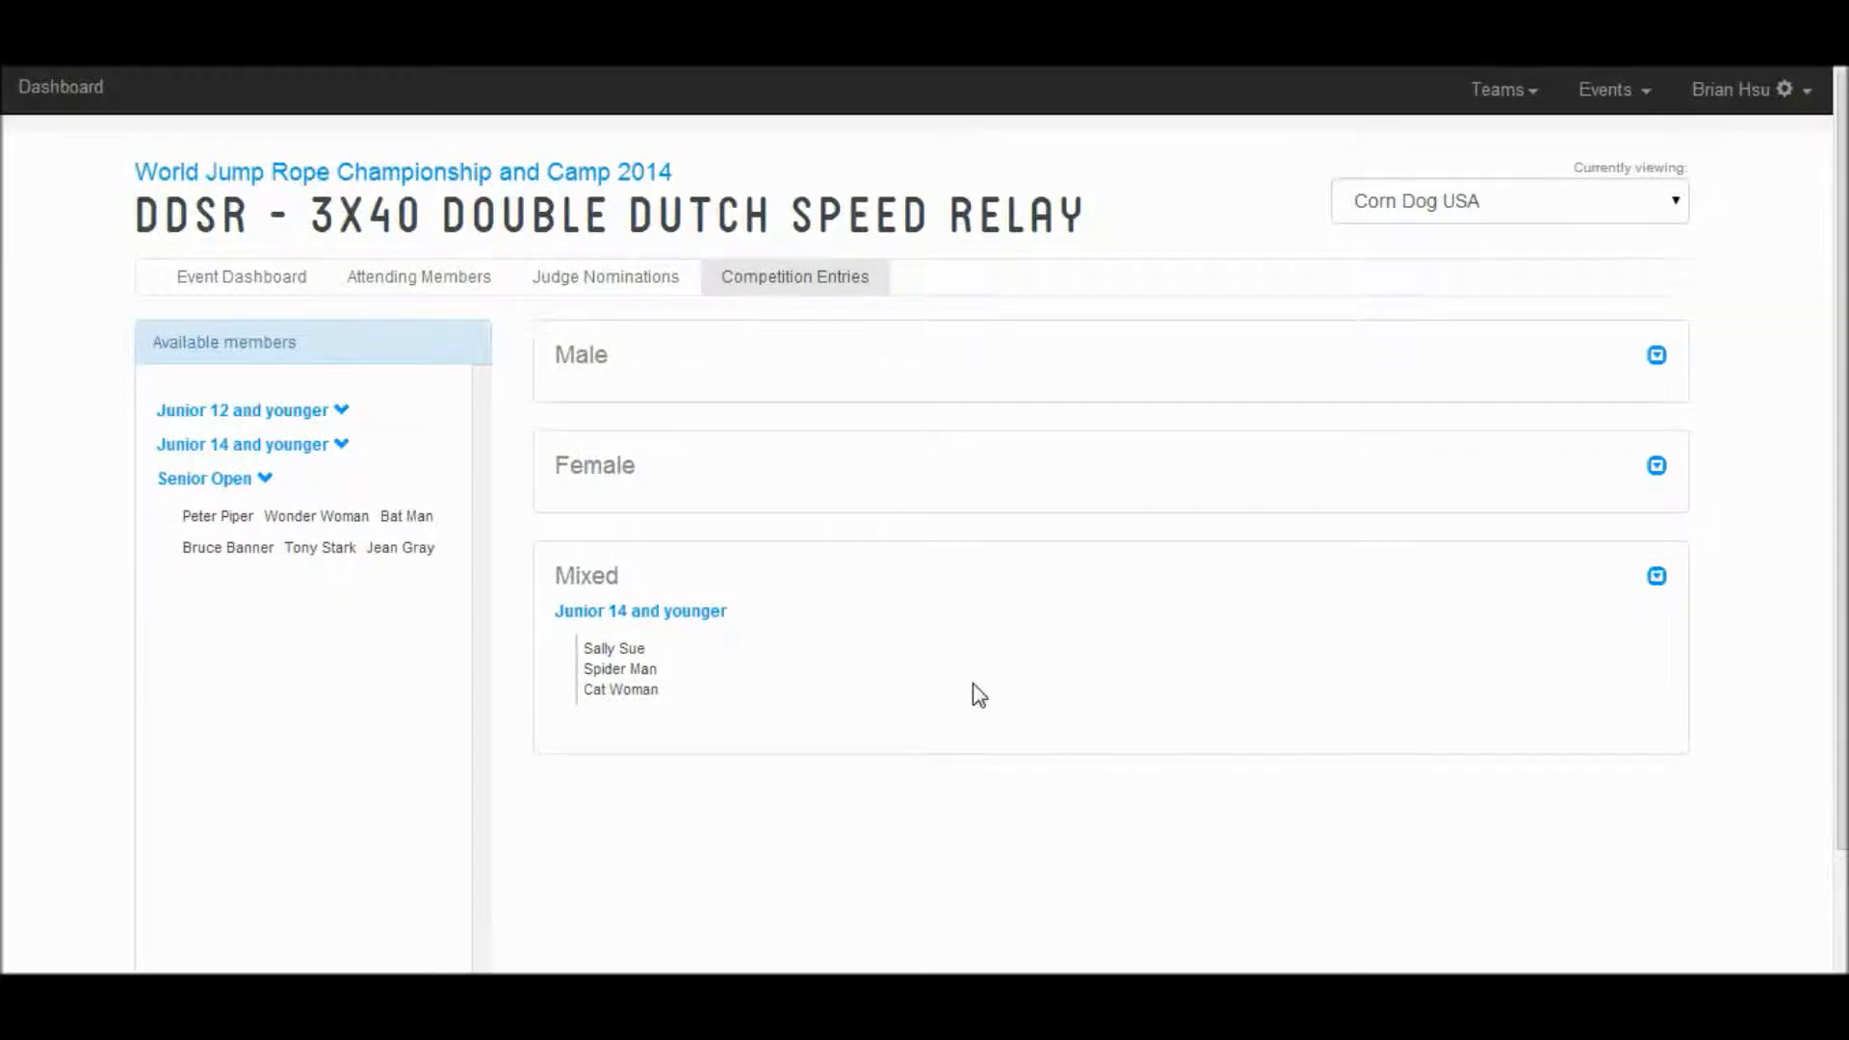
Open the signed-in user's account options
{"action": "left_click", "coordinate": [1745, 94]}
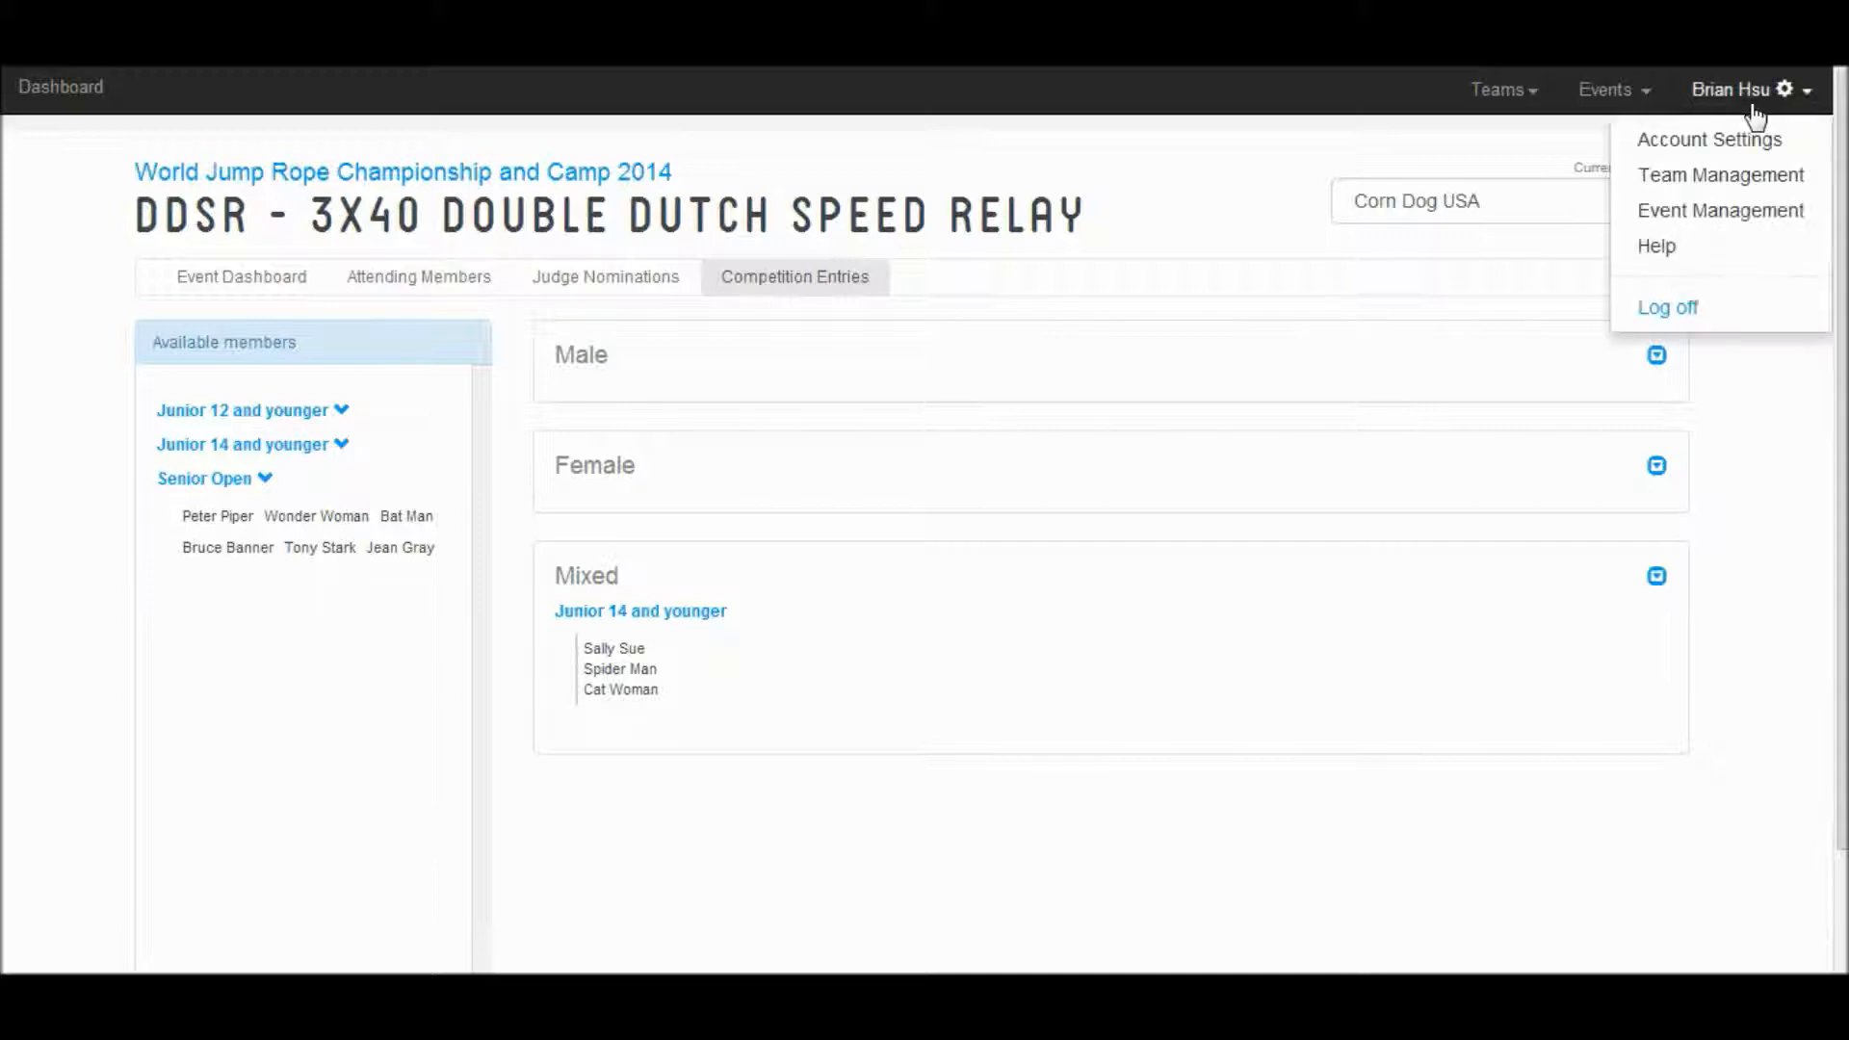